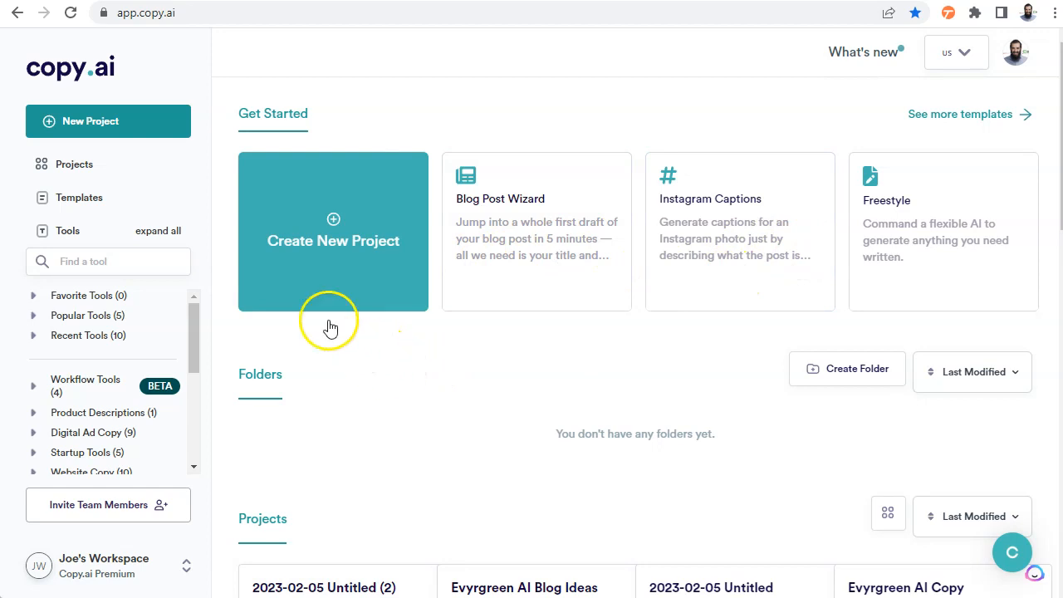
Create a new project and name it "Sales Copy for Ajax Union"
click(332, 237)
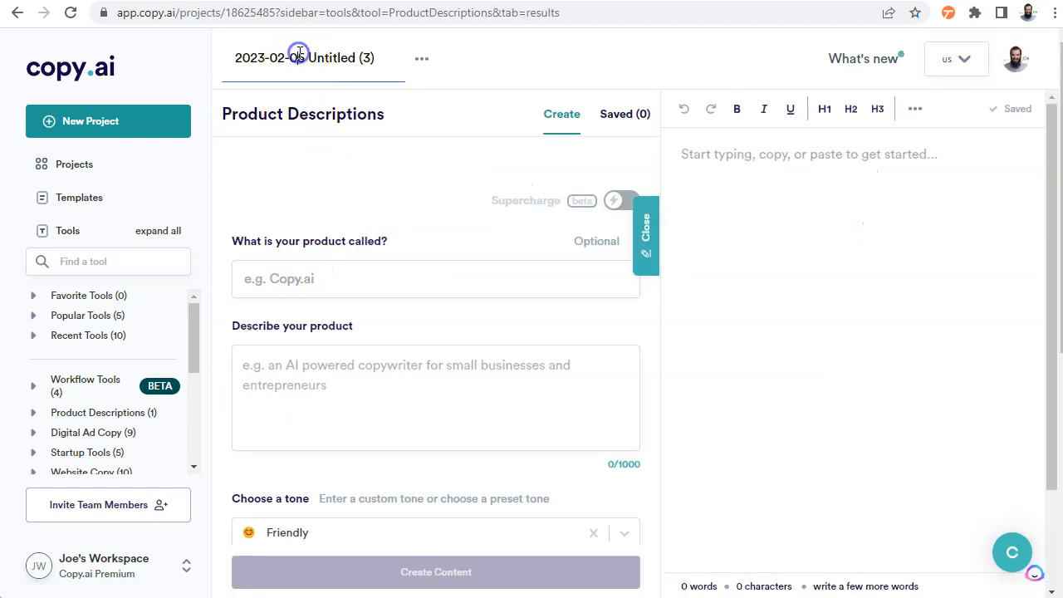
triple_click(329, 60)
text(Sales Copy for)
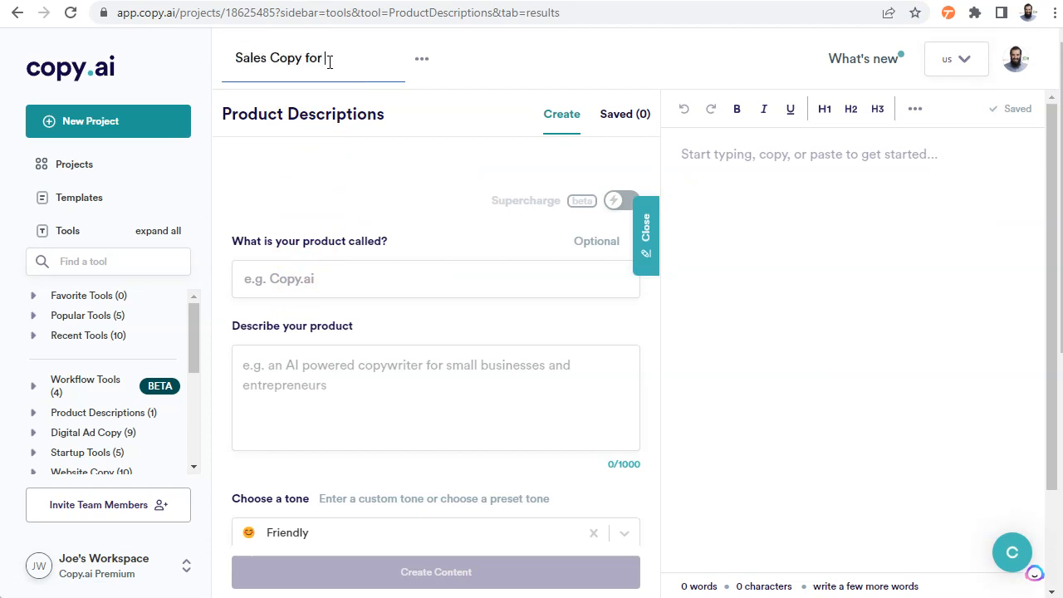
text( Ajax Union)
key(Return)
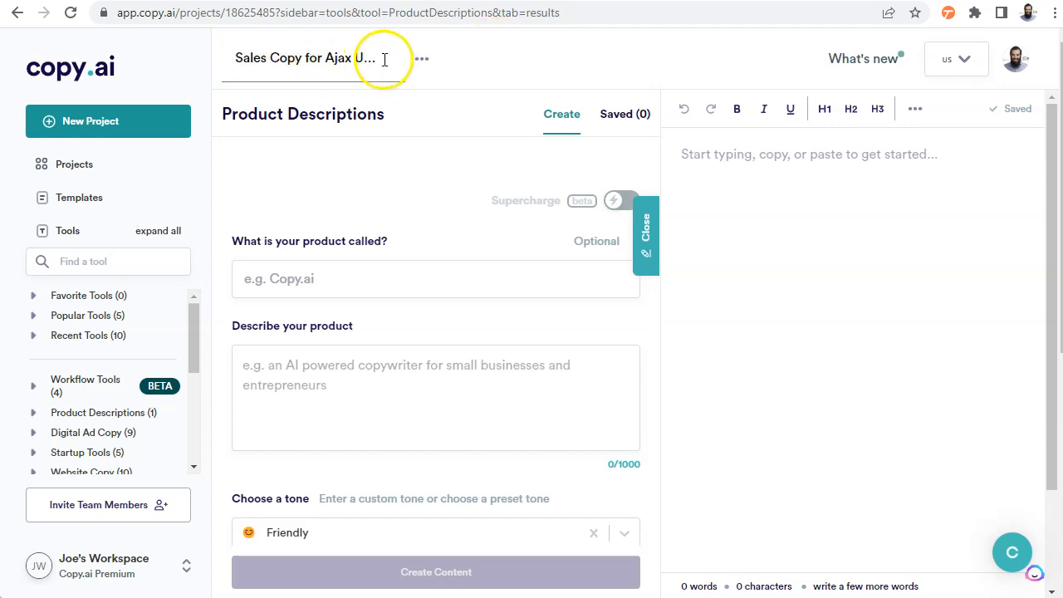
Open the Sales Cold Email tool from the Workflow Tools category
scroll(122, 403, down, 1)
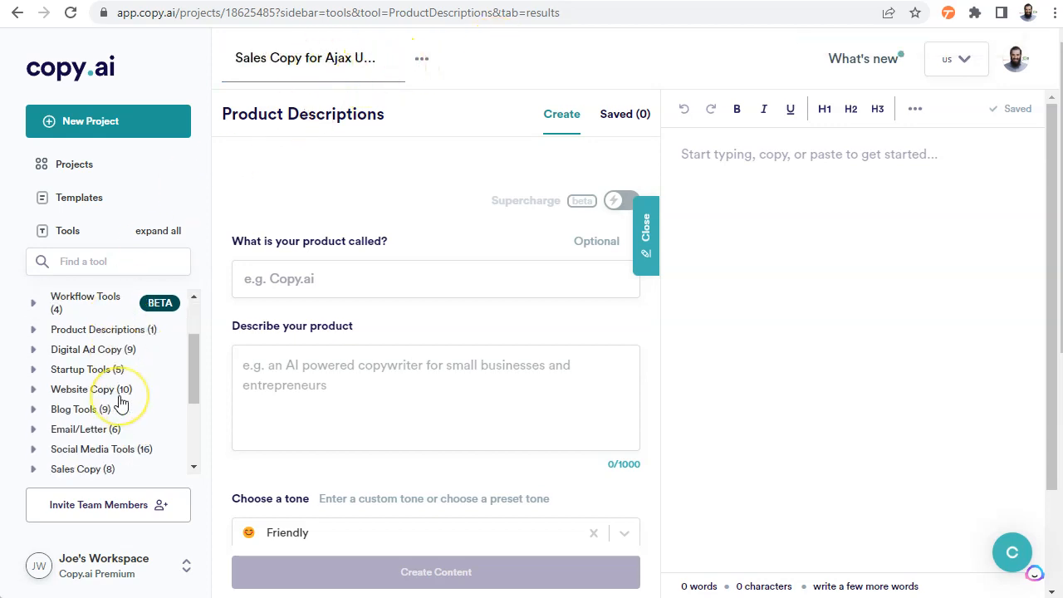
scroll(120, 403, down, 2)
scroll(120, 403, up, 3)
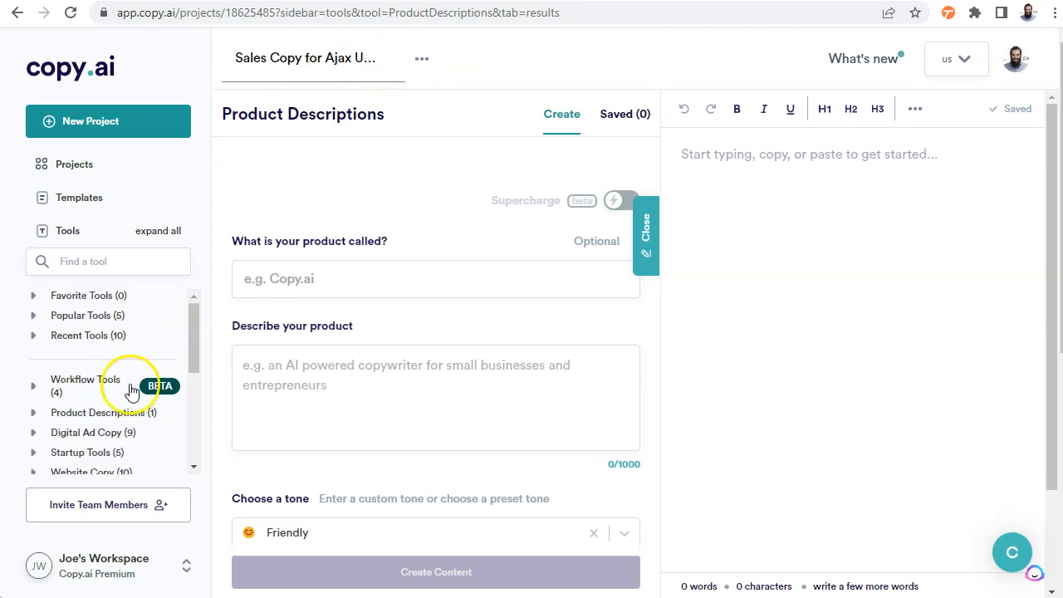
click(98, 381)
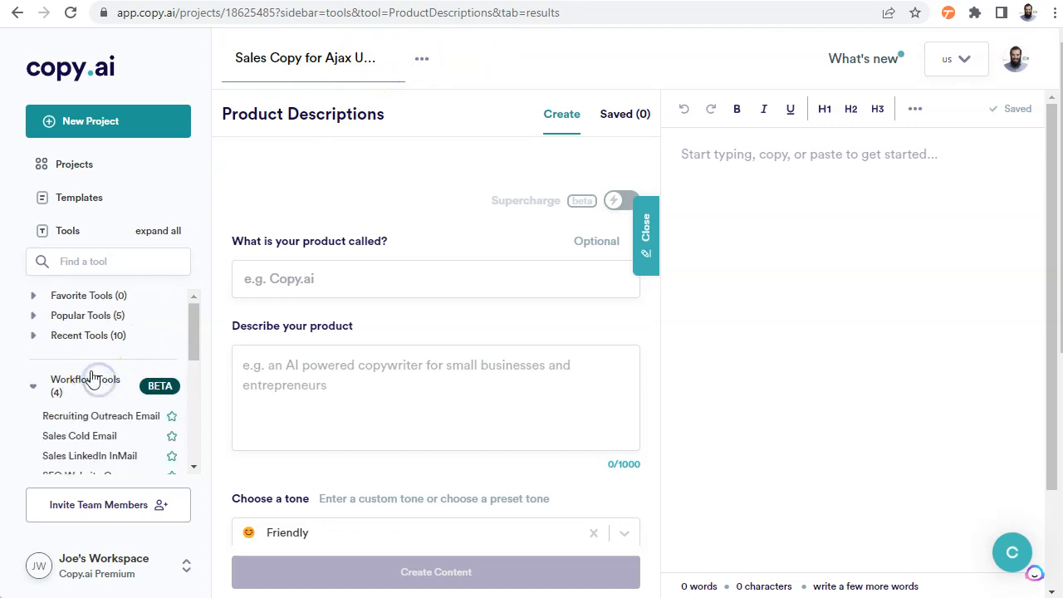
click(102, 442)
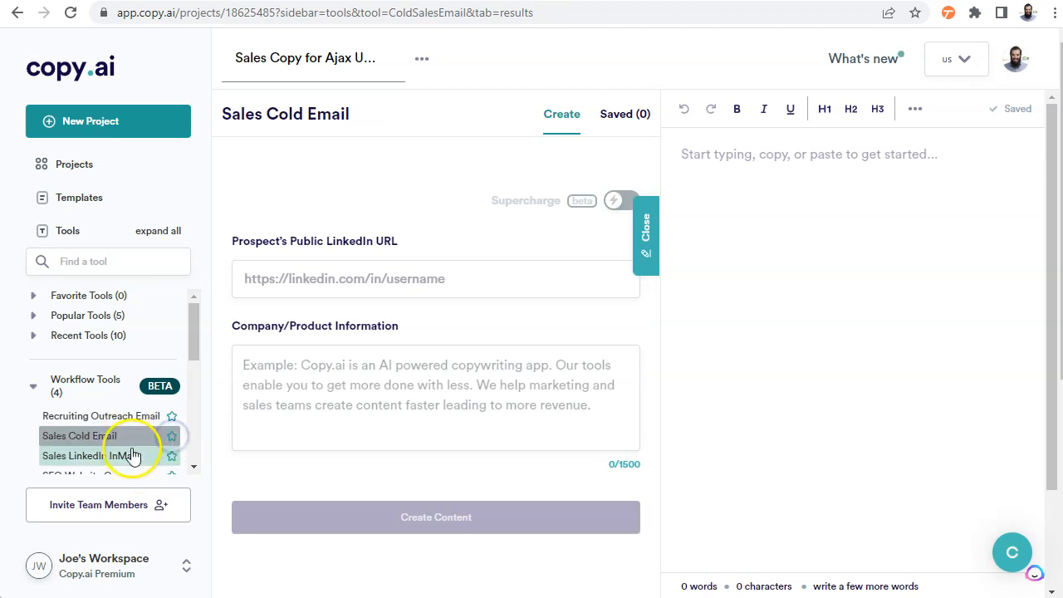
Enter the prospect's public LinkedIn profile URL for the cold email
click(339, 278)
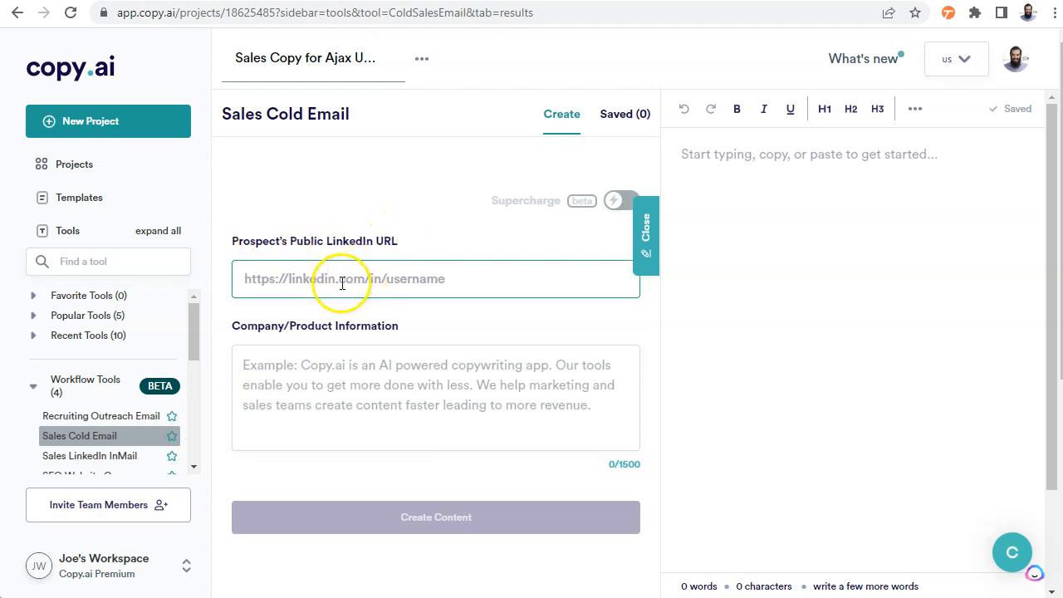
text(h)
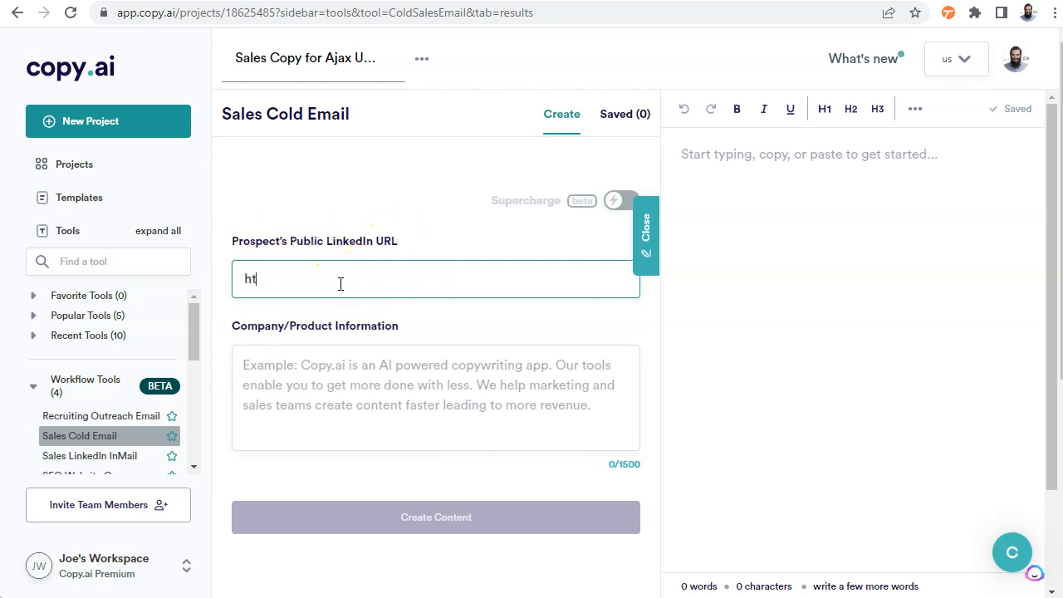
key(BackSpace)
text(h)
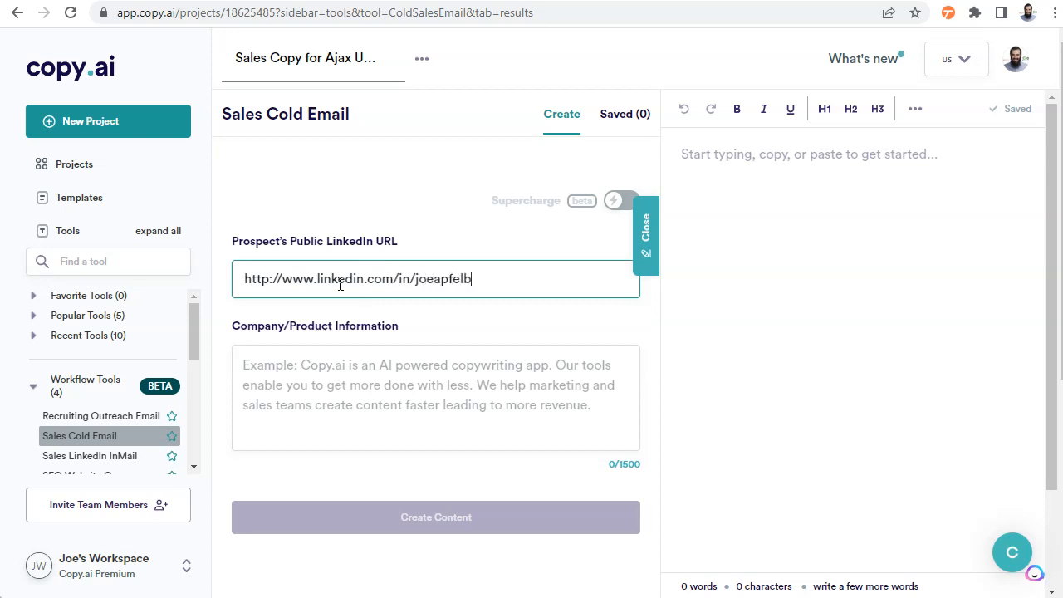
Paste the Ajax Union company and LinkedIn Blueprint product information, and generate the cold email
click(387, 375)
text(Company: Ajax Union, Product: LinkedIn Blueprint. You need a better content calendar, a connection dashboard and a networking one sheet. We can do that for you.  If you are looking for a company that can help you, we are the ones that can help you the most.)
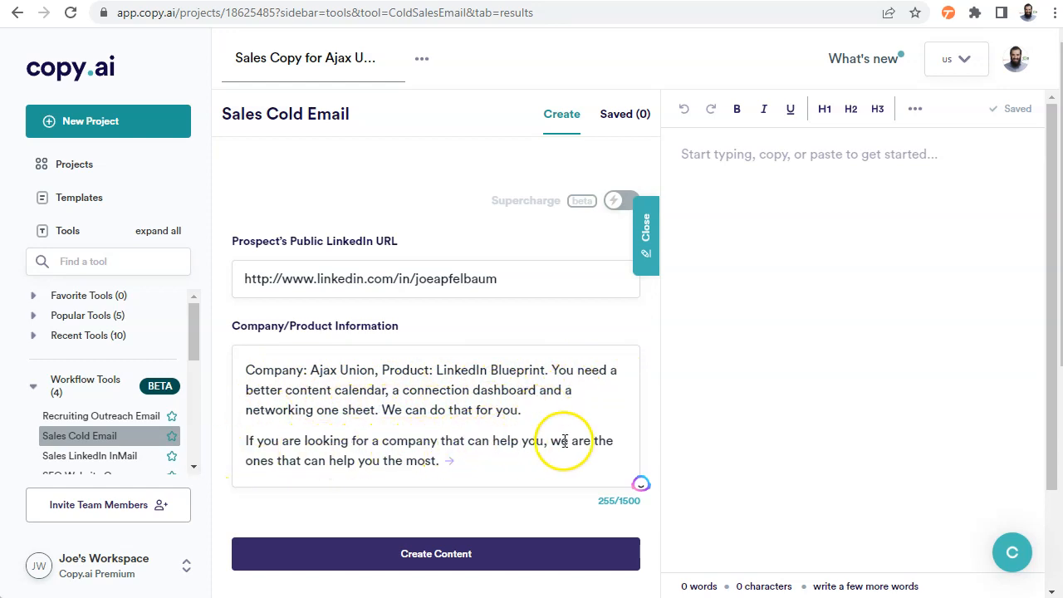
click(447, 562)
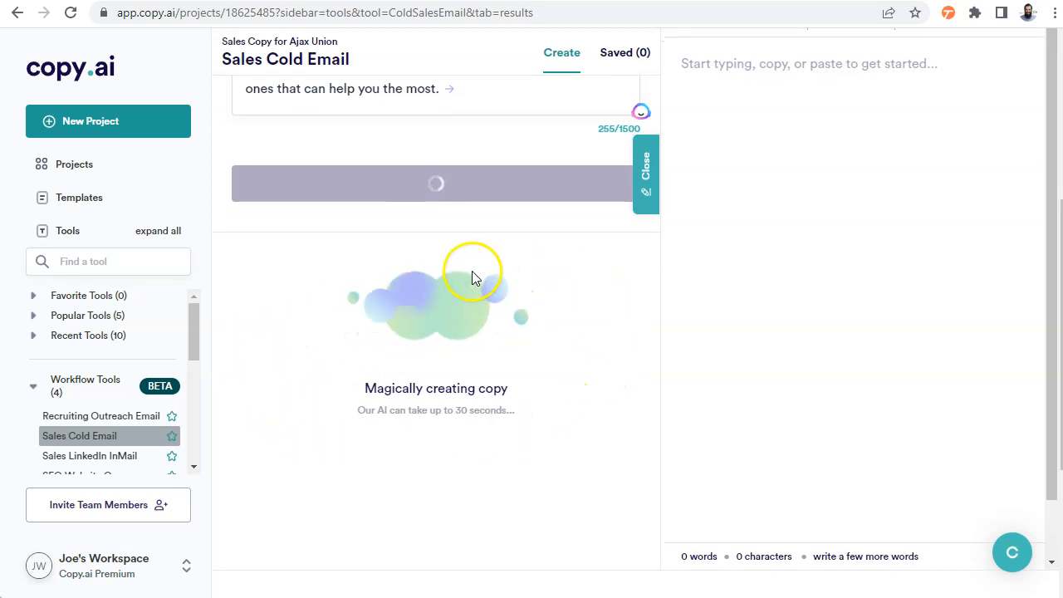
Read through the generated cold email from the subject line to the sign-off and compare it with the entered details
scroll(423, 303, up, 3)
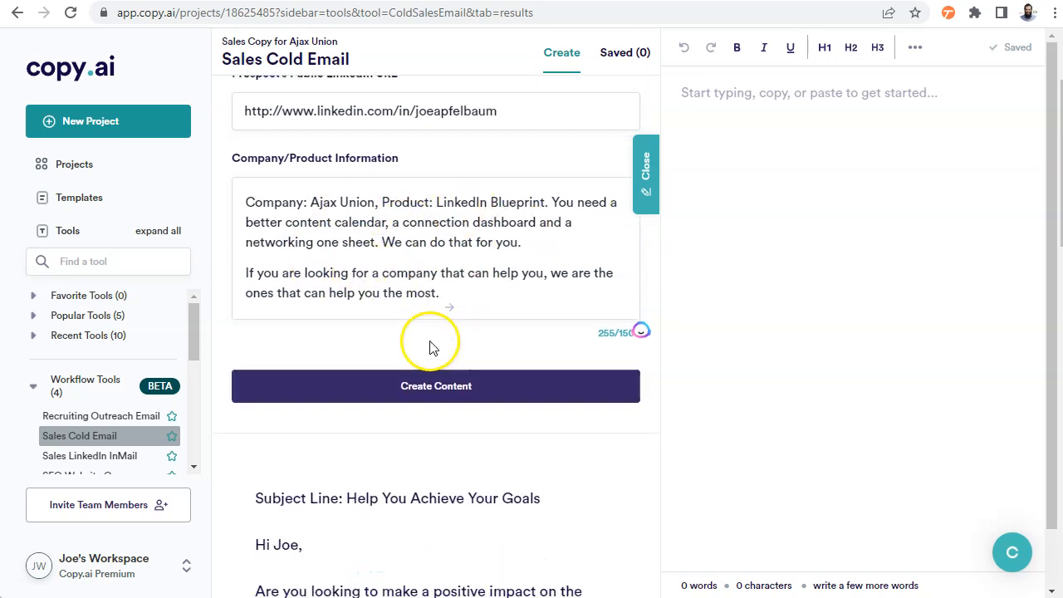
scroll(482, 287, down, 1)
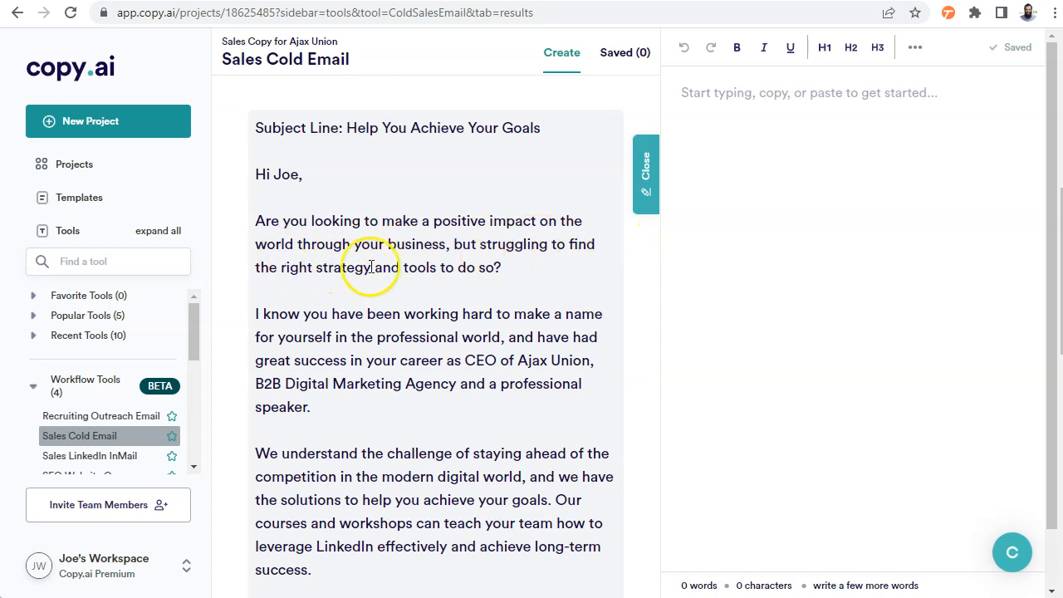
scroll(495, 277, down, 1)
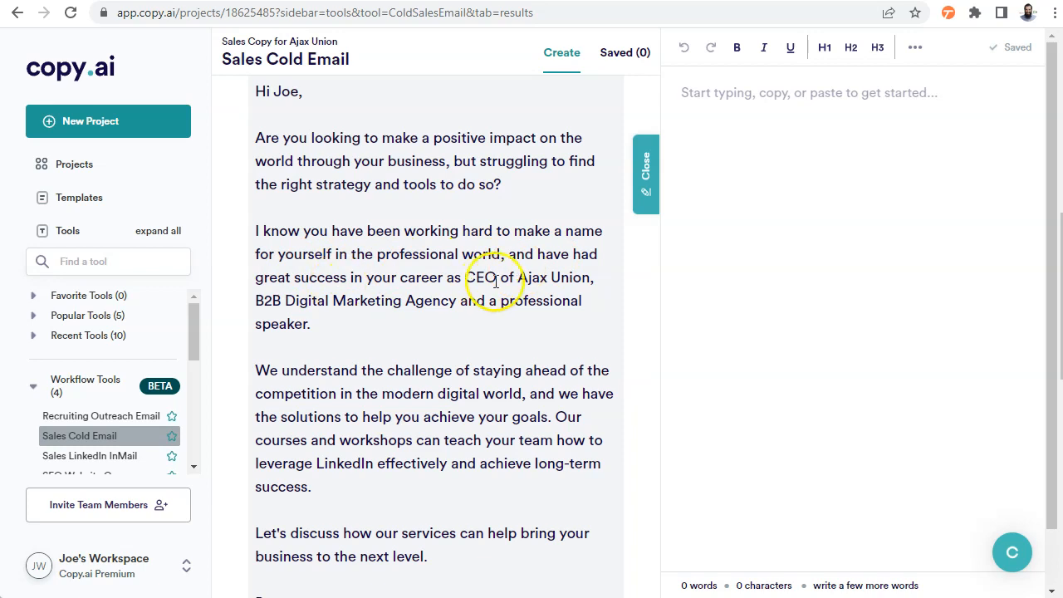
scroll(295, 321, down, 1)
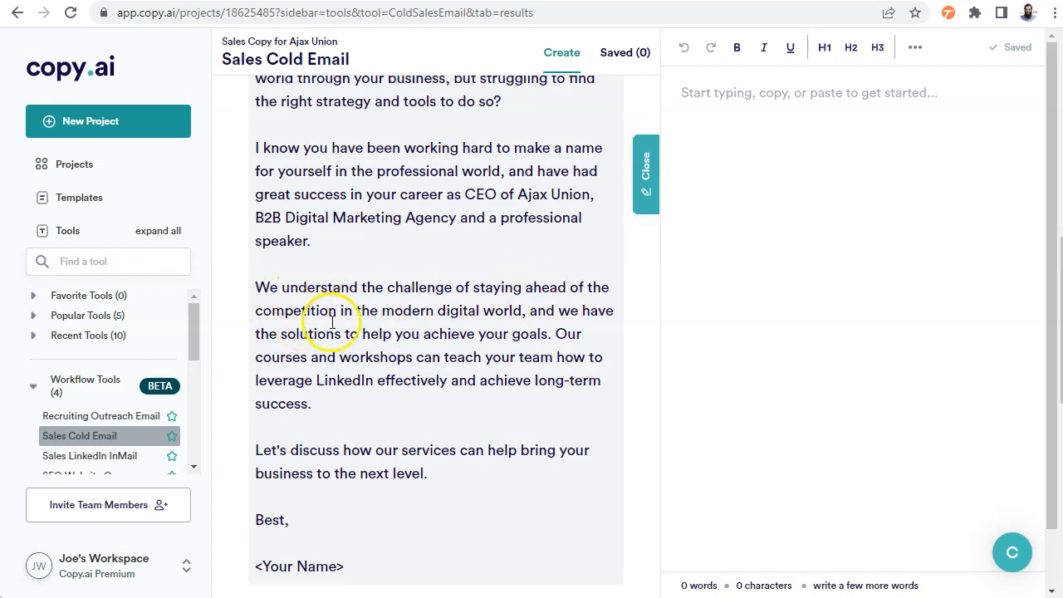
scroll(448, 374, down, 2)
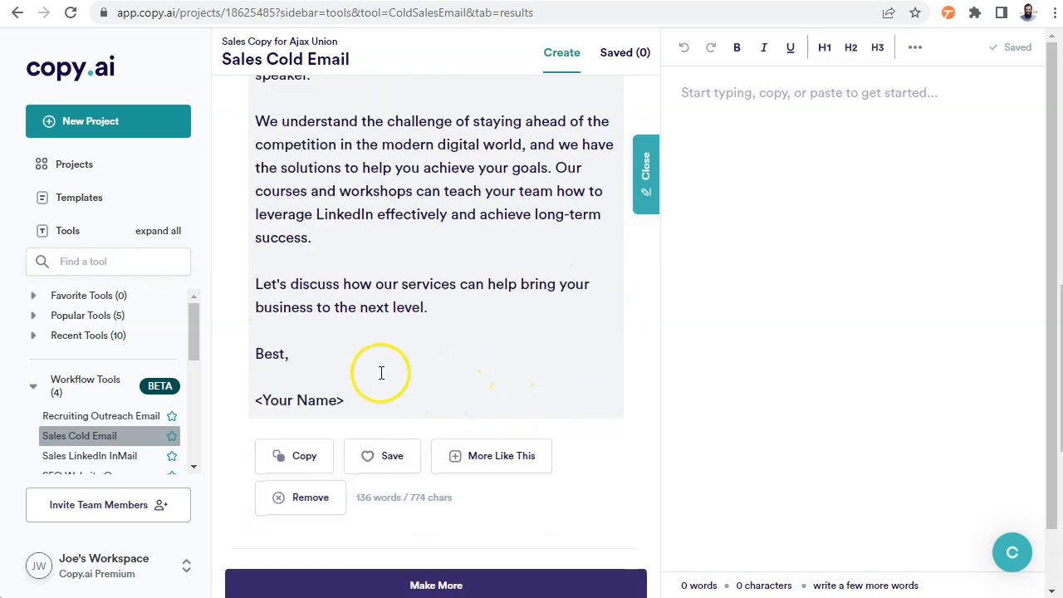
scroll(375, 308, up, 7)
scroll(368, 315, down, 1)
scroll(370, 316, down, 6)
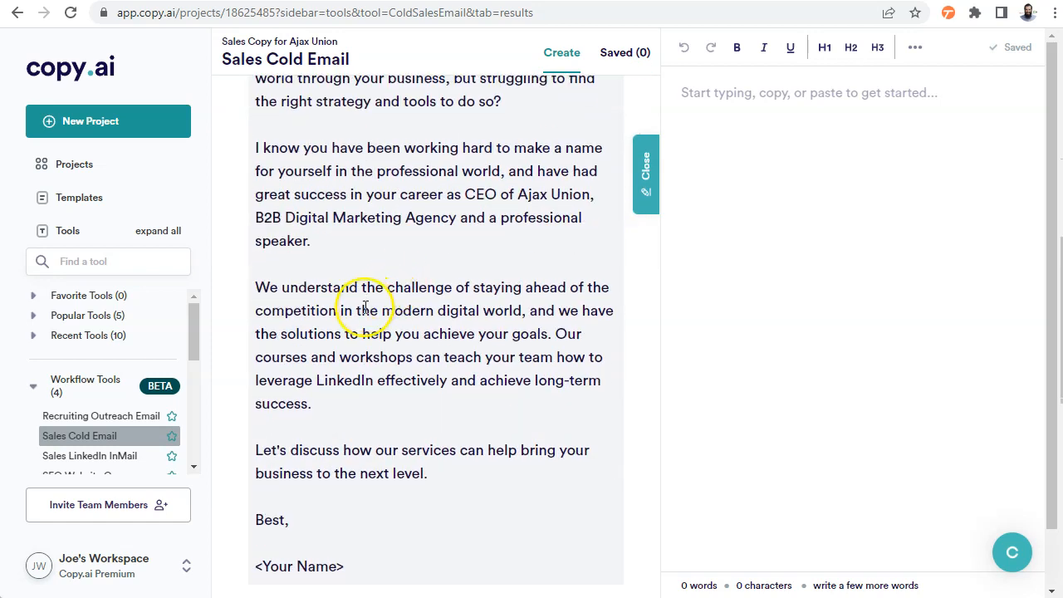
scroll(384, 317, up, 5)
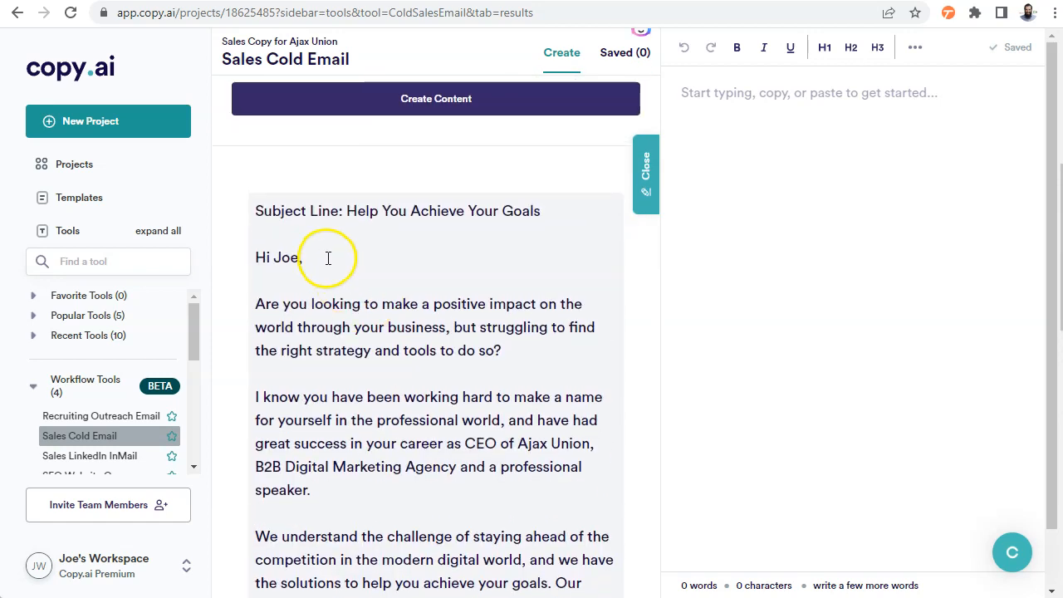
scroll(414, 383, down, 4)
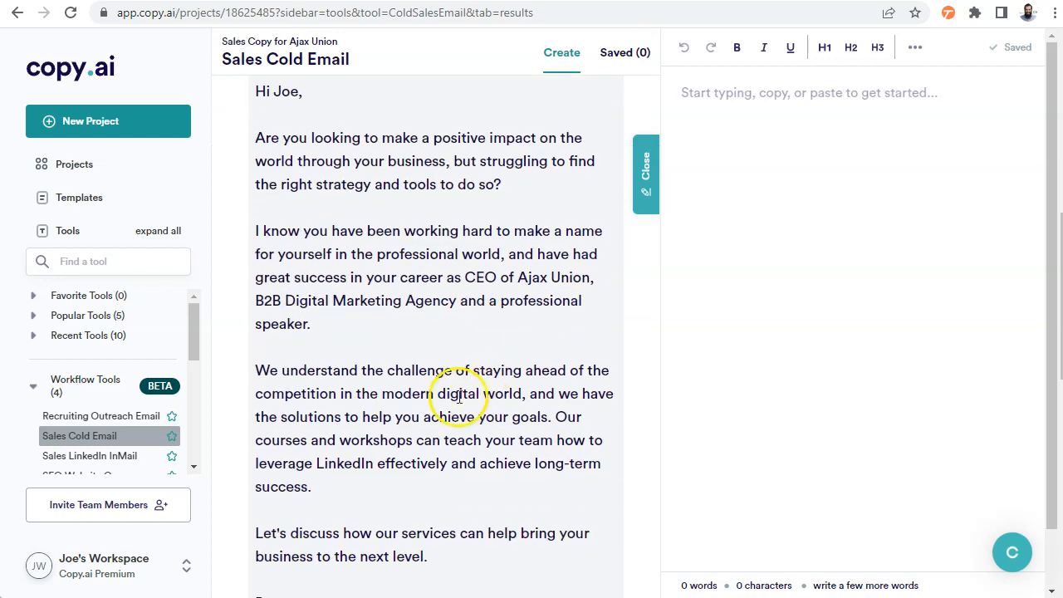
scroll(503, 427, up, 10)
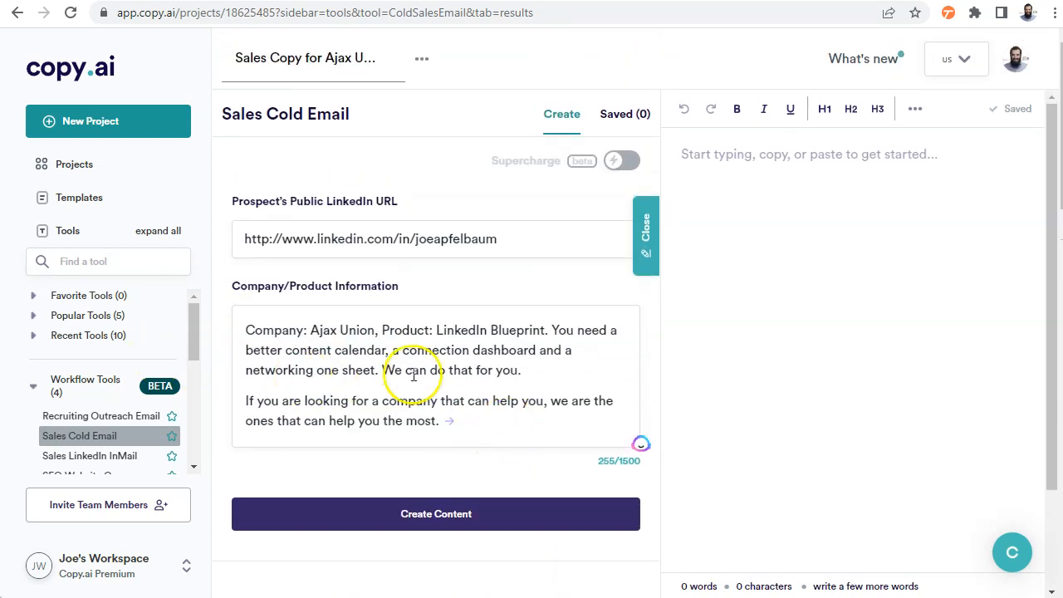
Open the SEO Website Copy workflow tool and examine its keyword, description and website structure fields
scroll(83, 332, down, 2)
scroll(99, 345, up, 1)
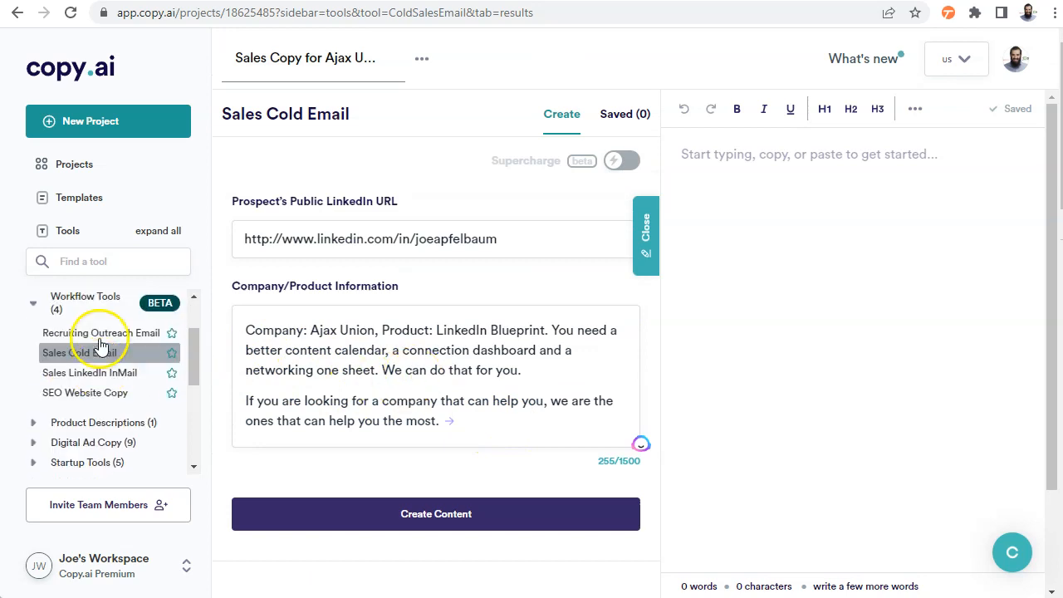
click(92, 393)
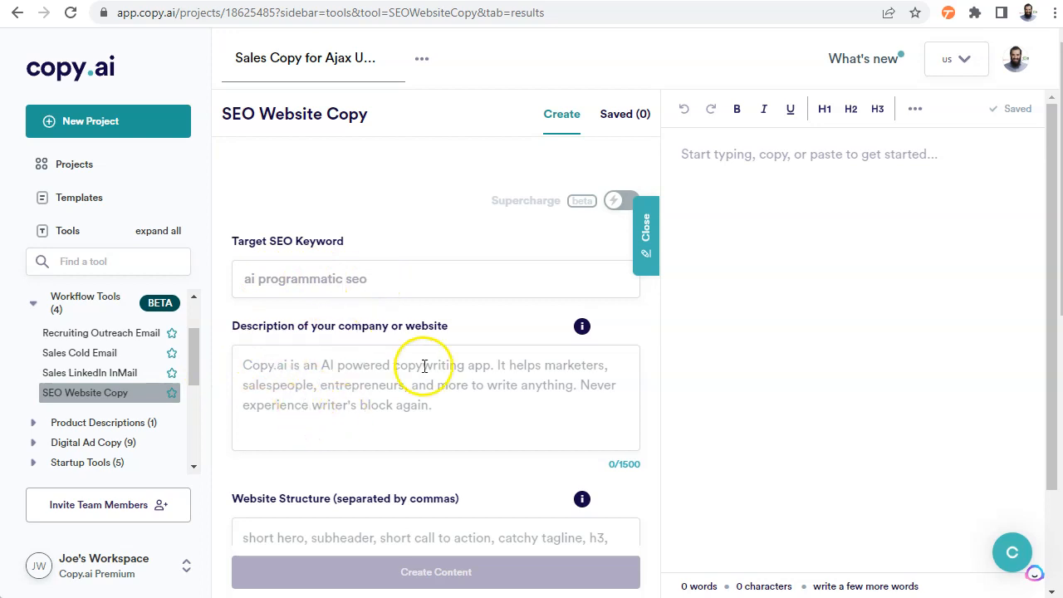
scroll(423, 369, down, 2)
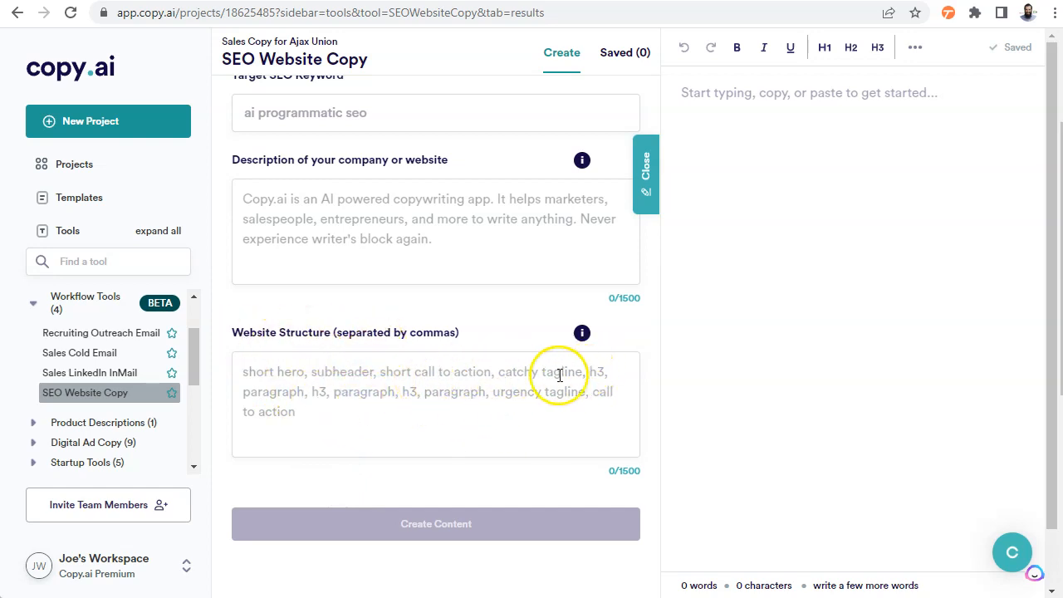
Browse the tool categories and expand Digital Ad Copy to look over its tools
scroll(136, 397, down, 2)
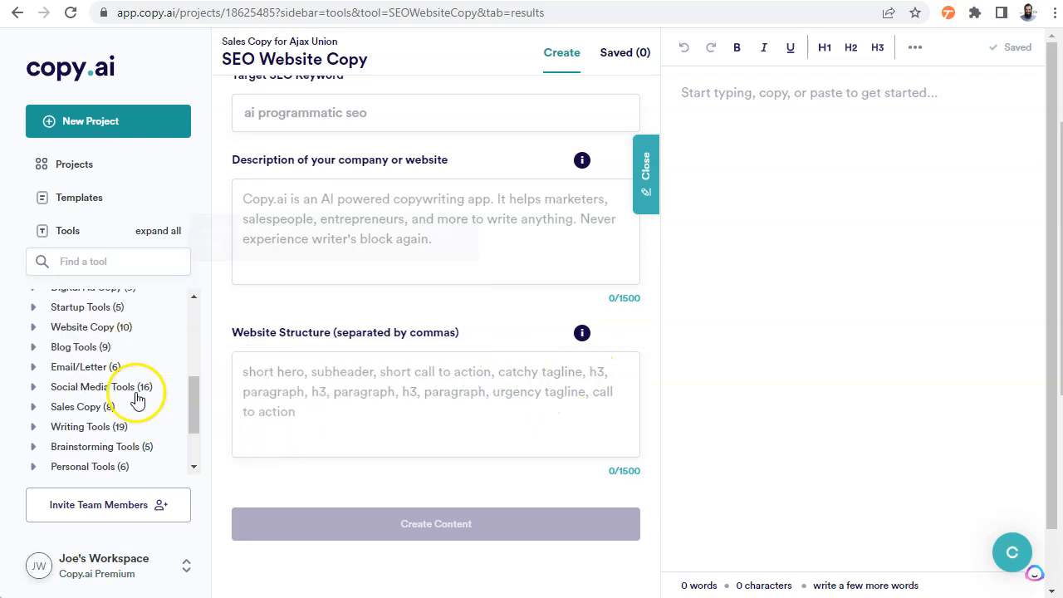
scroll(140, 400, down, 1)
scroll(143, 404, up, 4)
scroll(147, 410, down, 1)
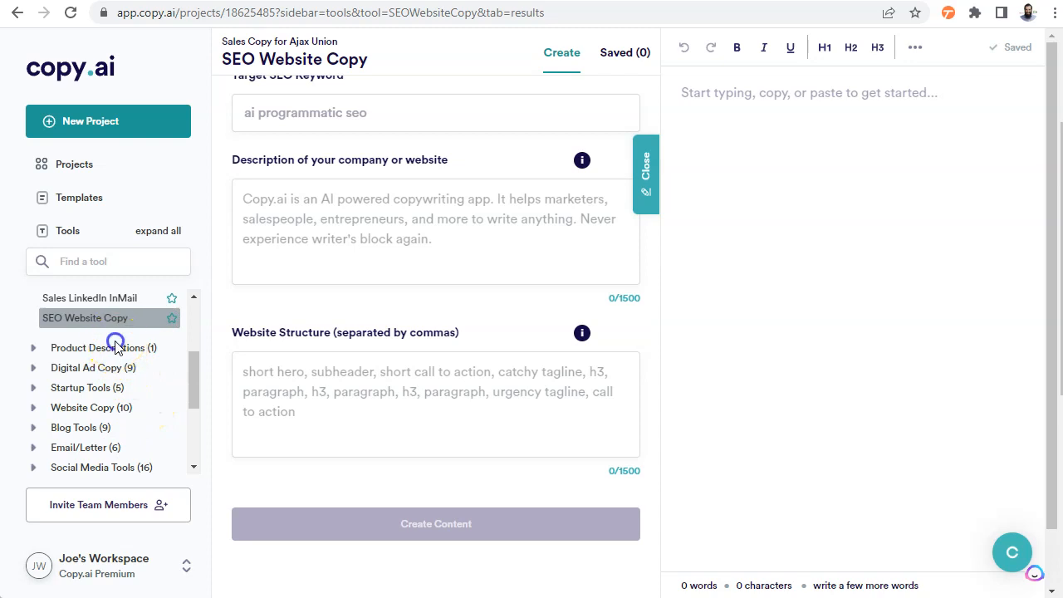
click(89, 370)
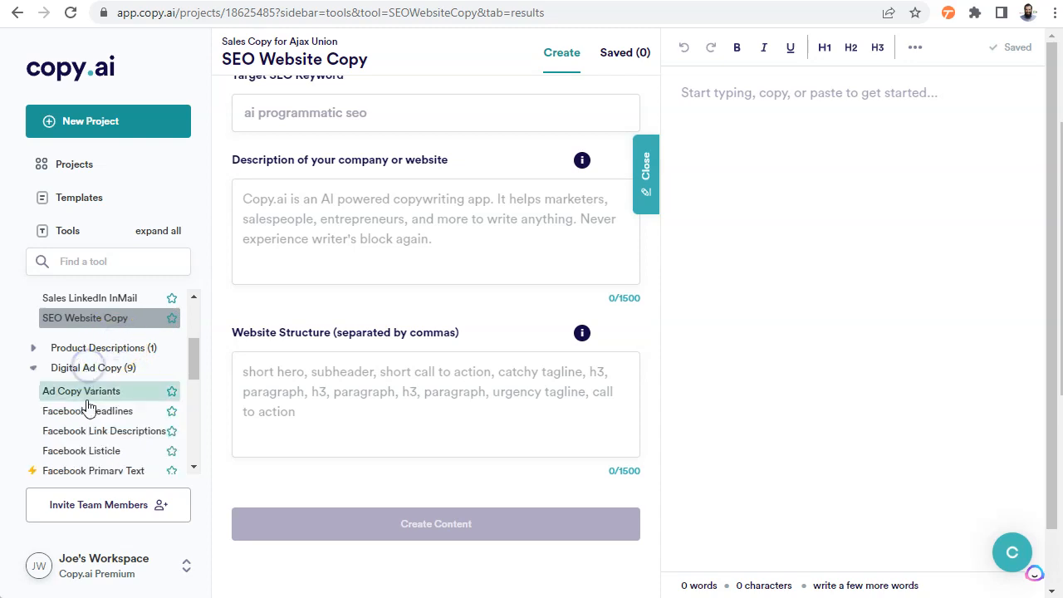
scroll(87, 382, down, 6)
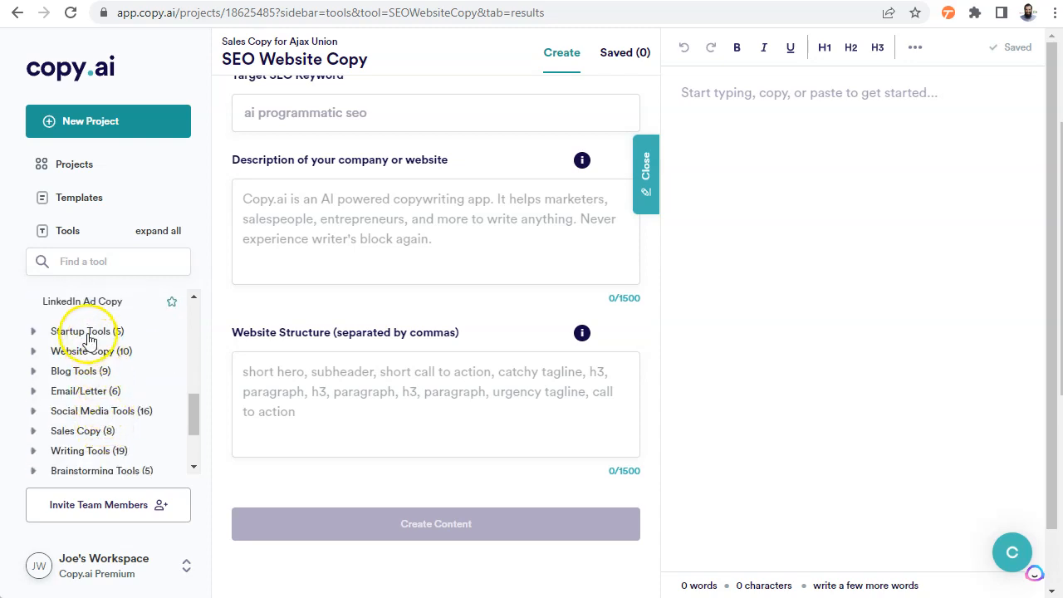
Expand the Sales Copy category and open the Attention-Interest-Desire-Action tool
click(93, 431)
scroll(126, 419, down, 2)
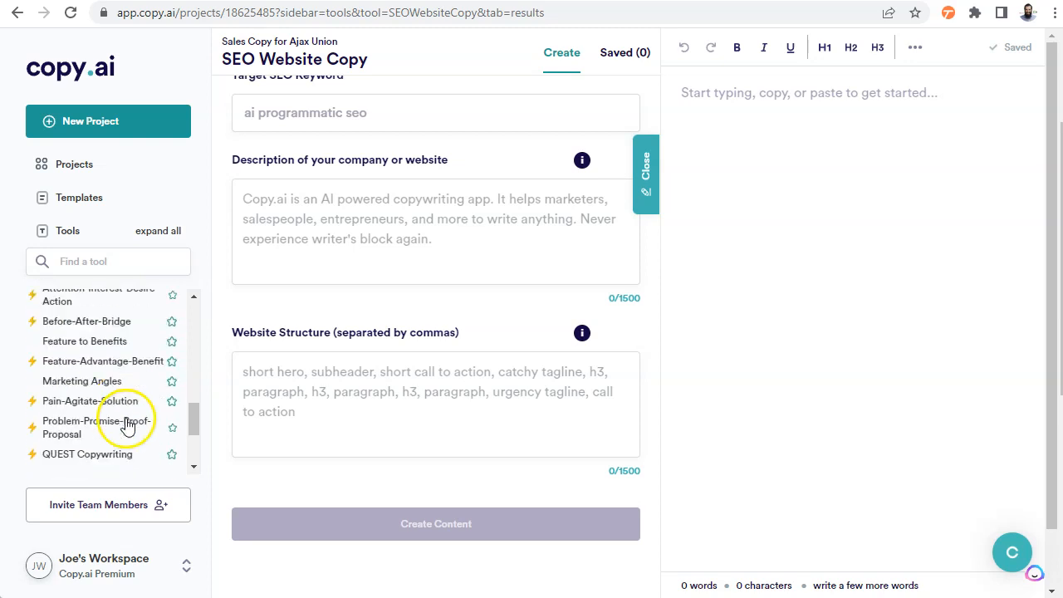
scroll(126, 424, up, 2)
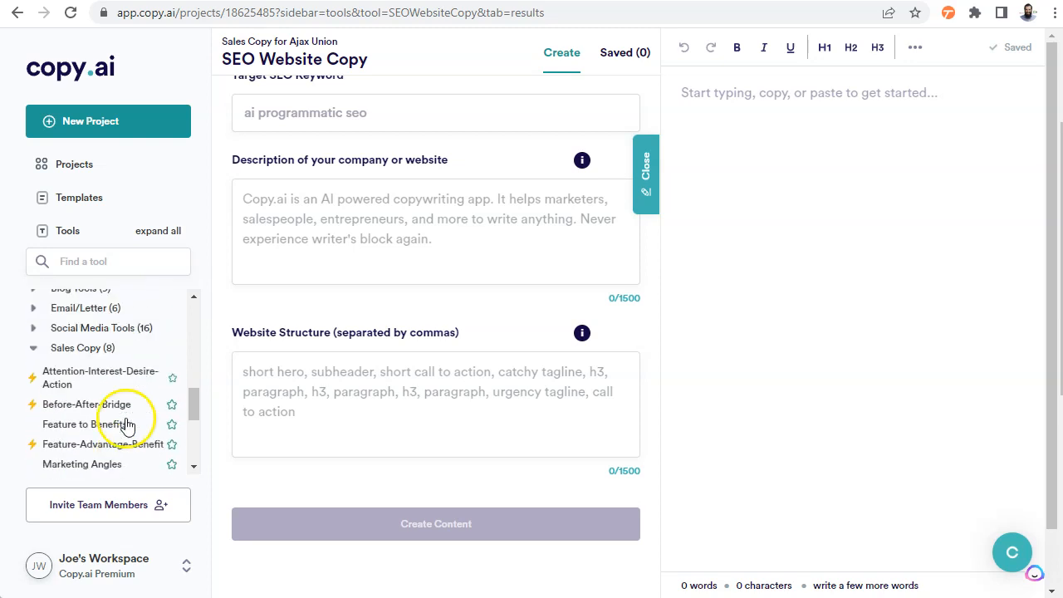
click(83, 381)
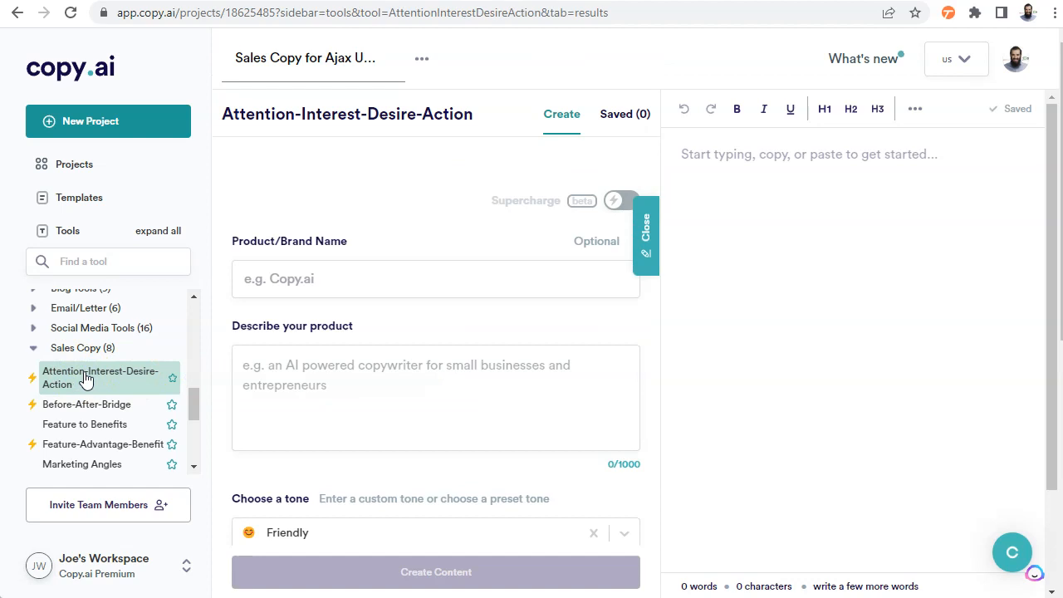
click(622, 202)
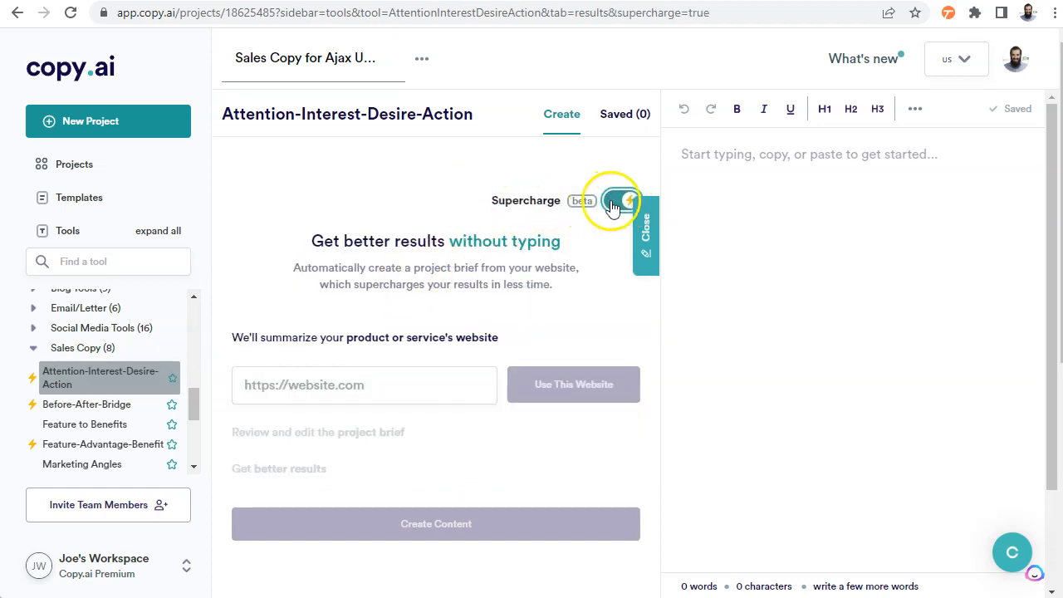
click(309, 384)
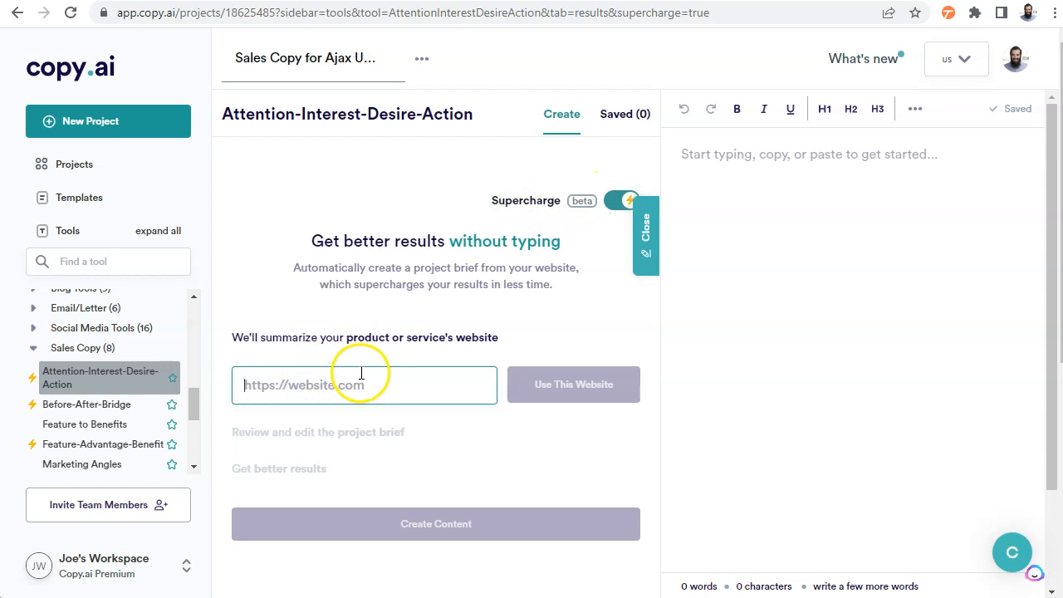
text(http://www.evyrgreen.com/)
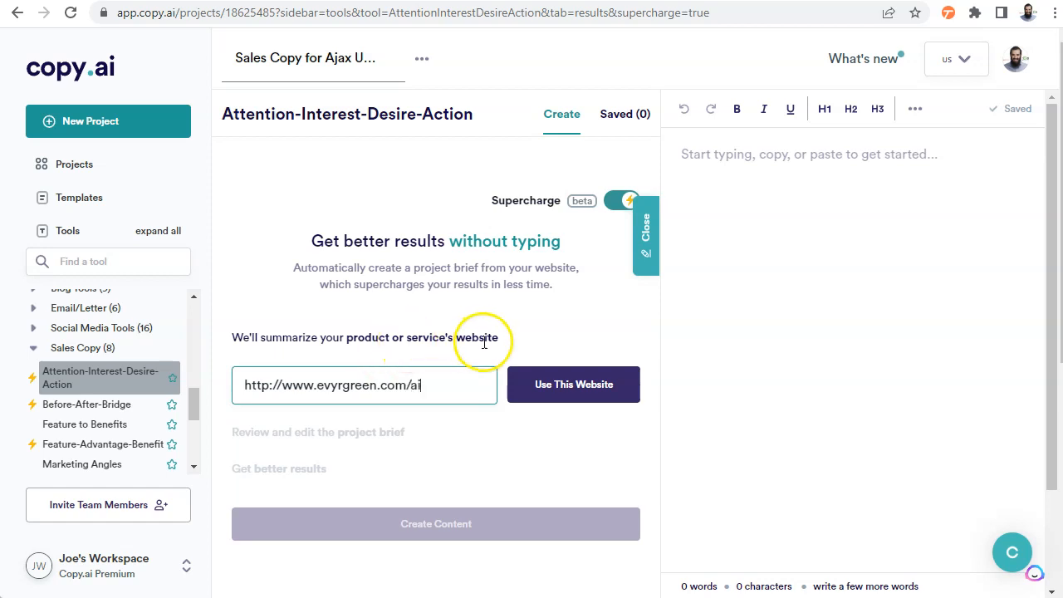
text(ai)
scroll(485, 343, down, 1)
click(544, 308)
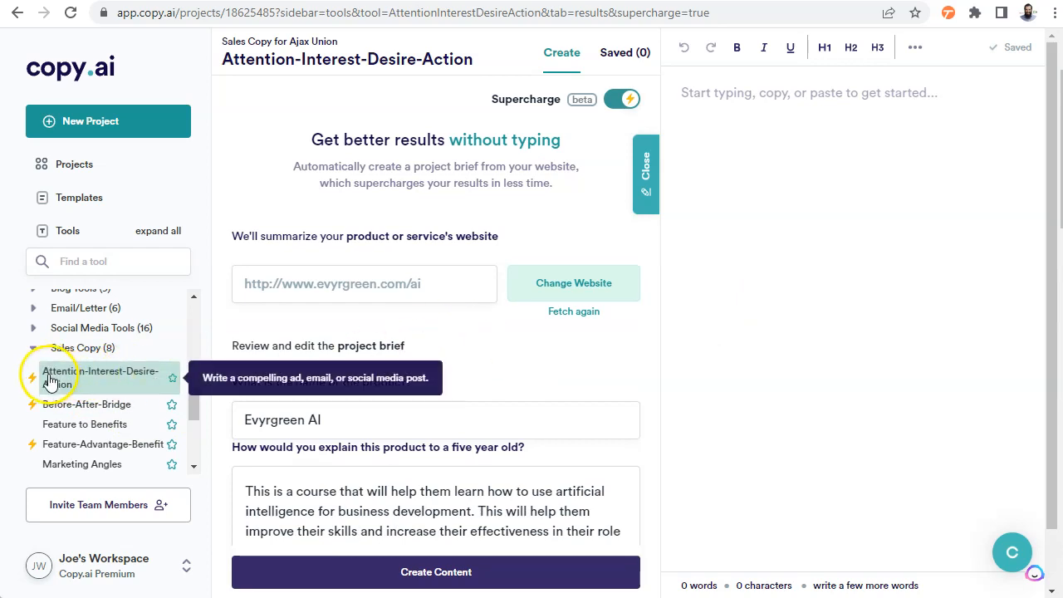
Review the project brief's product explanation, unique aspects, target audiences, call to action and brand voice
click(116, 380)
scroll(505, 380, down, 3)
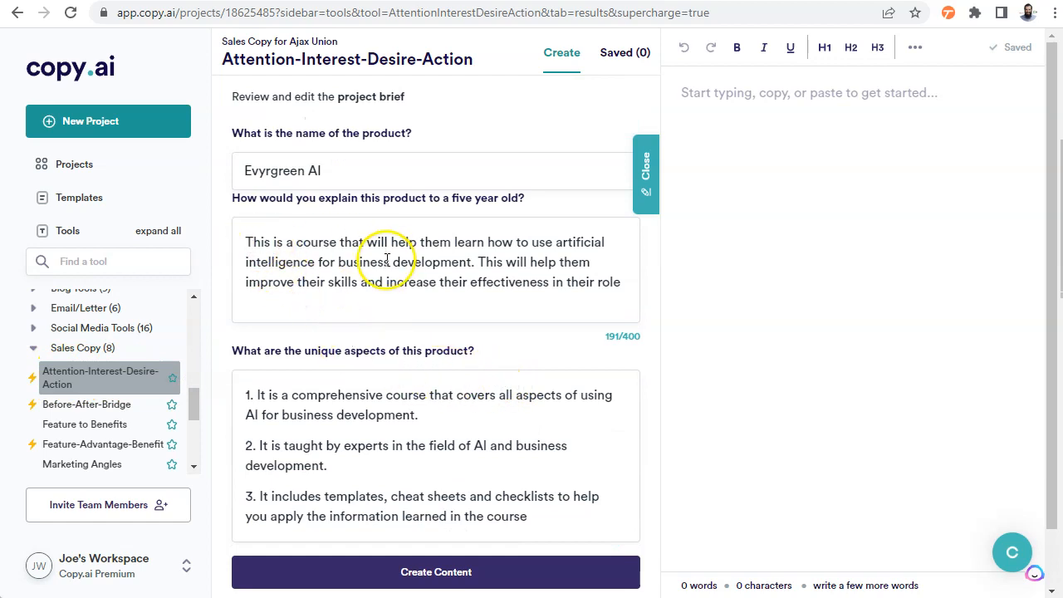
scroll(360, 380, down, 4)
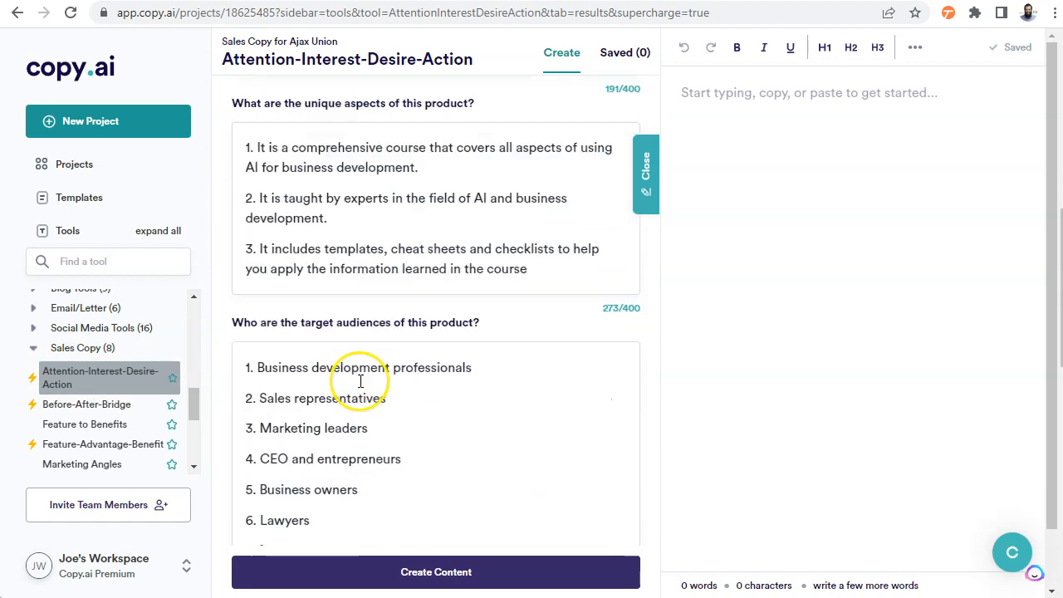
scroll(360, 382, down, 5)
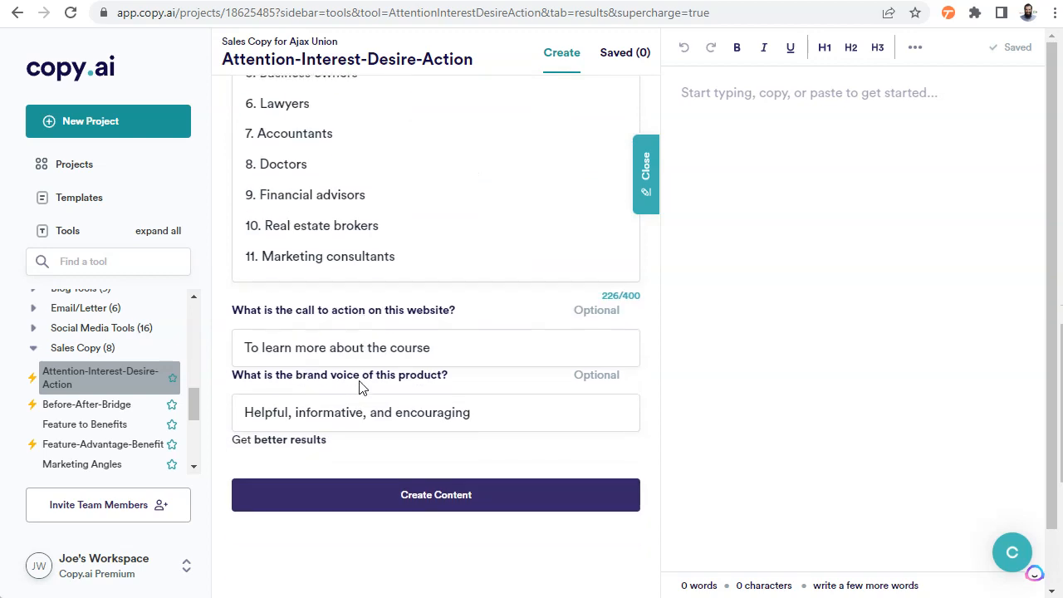
scroll(634, 404, up, 3)
scroll(613, 399, up, 3)
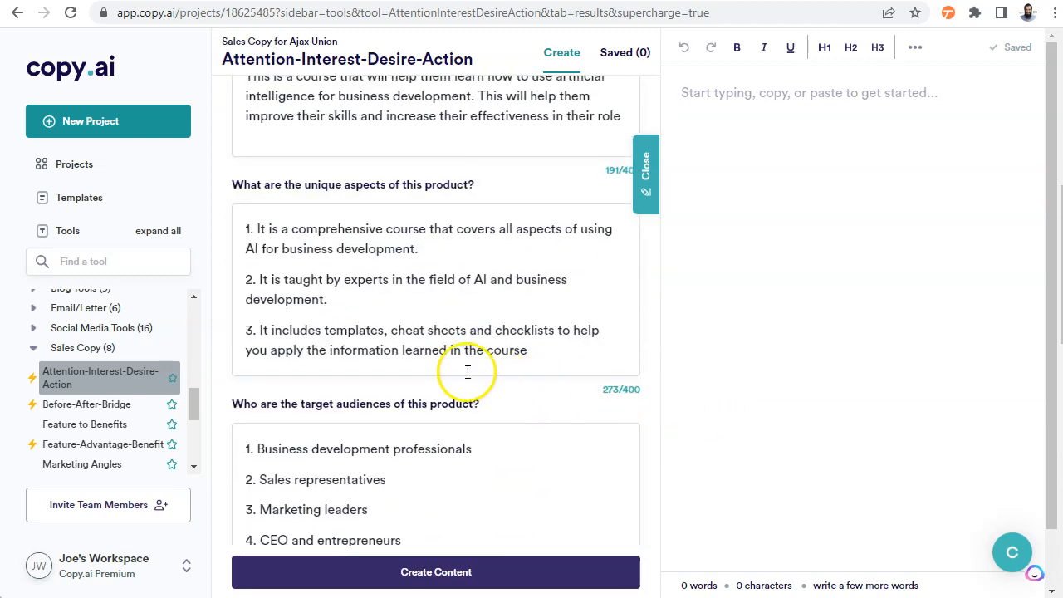
scroll(468, 370, up, 2)
scroll(577, 322, down, 1)
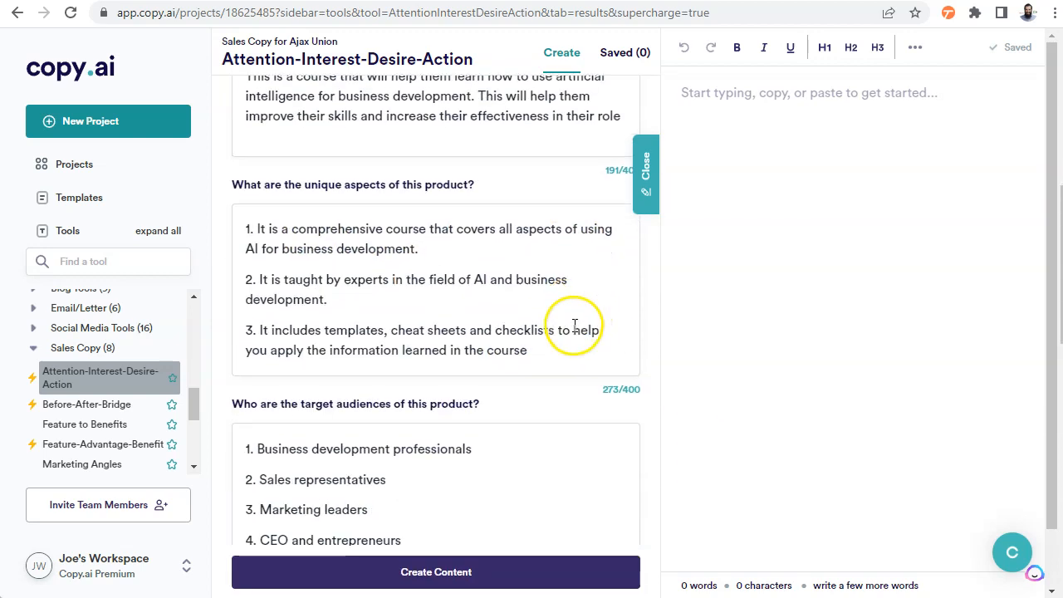
scroll(618, 324, down, 7)
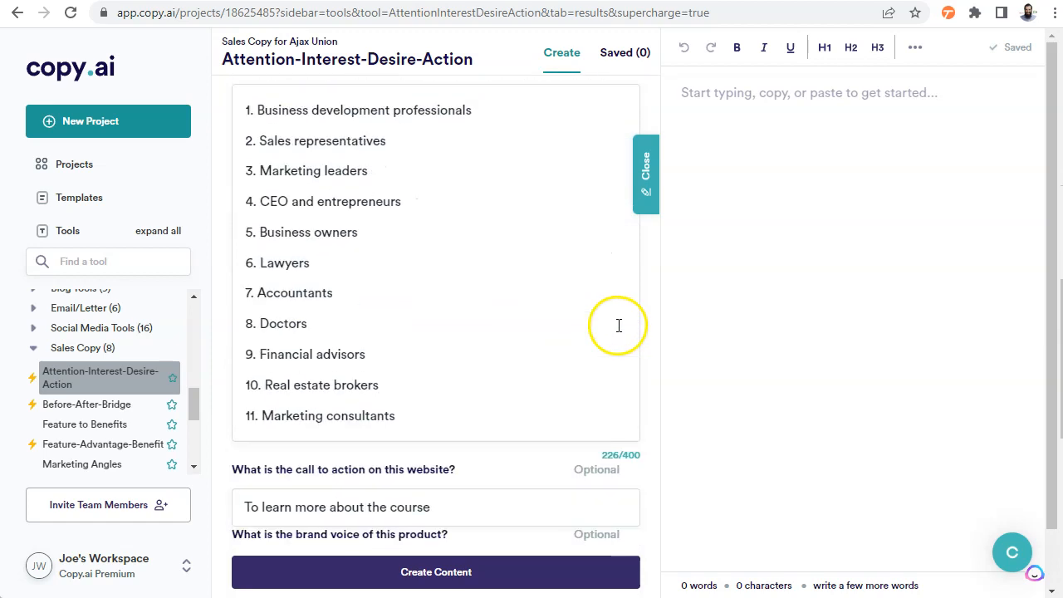
Generate Attention-Interest-Desire-Action copy from the project brief and read through the first results
click(518, 433)
scroll(546, 373, up, 4)
scroll(316, 237, up, 5)
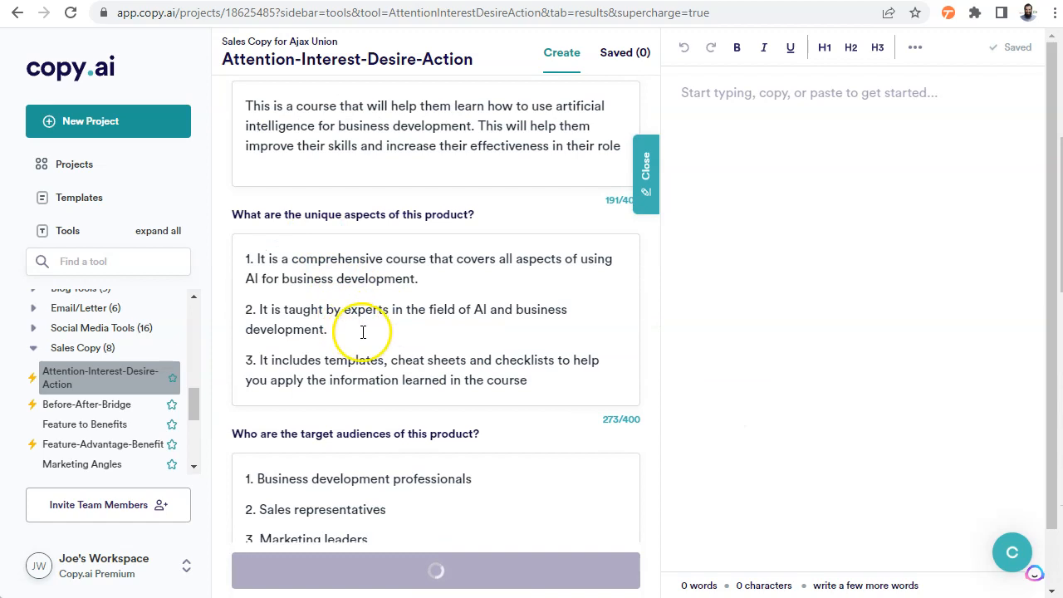
scroll(435, 338, down, 11)
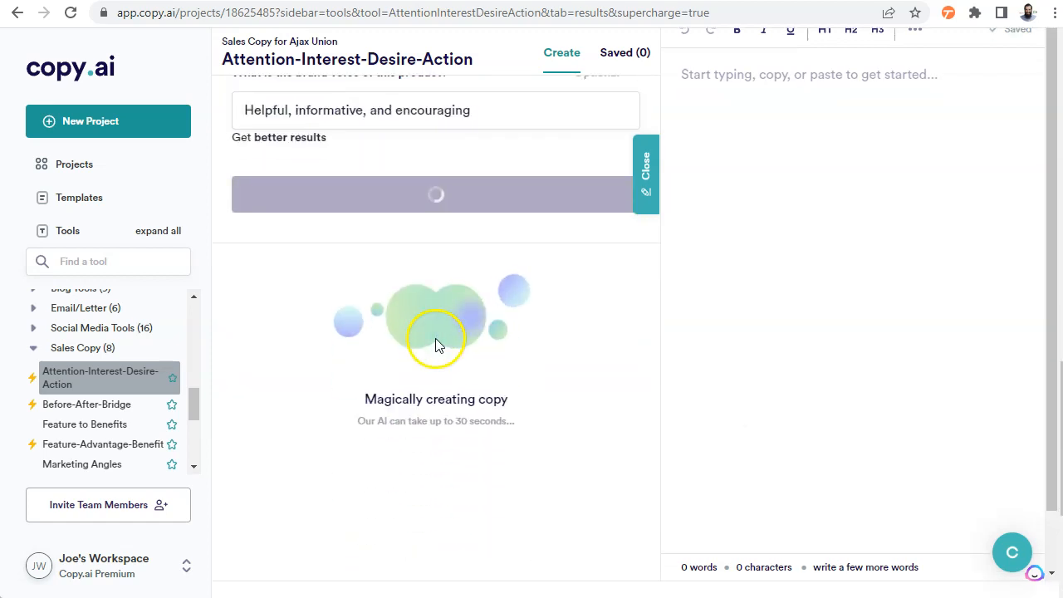
scroll(436, 342, up, 8)
scroll(383, 324, down, 3)
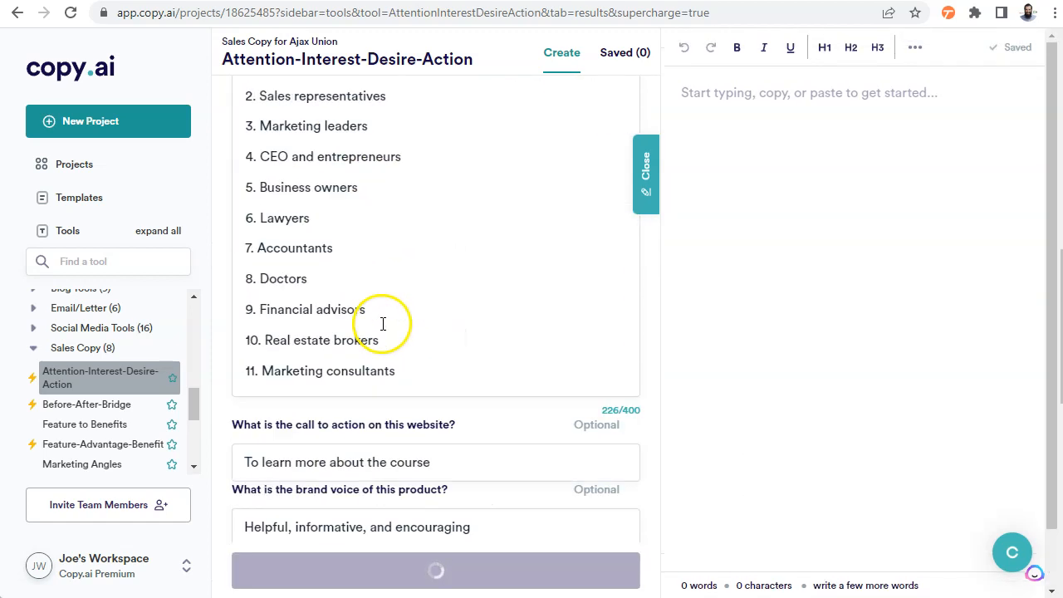
scroll(383, 324, down, 8)
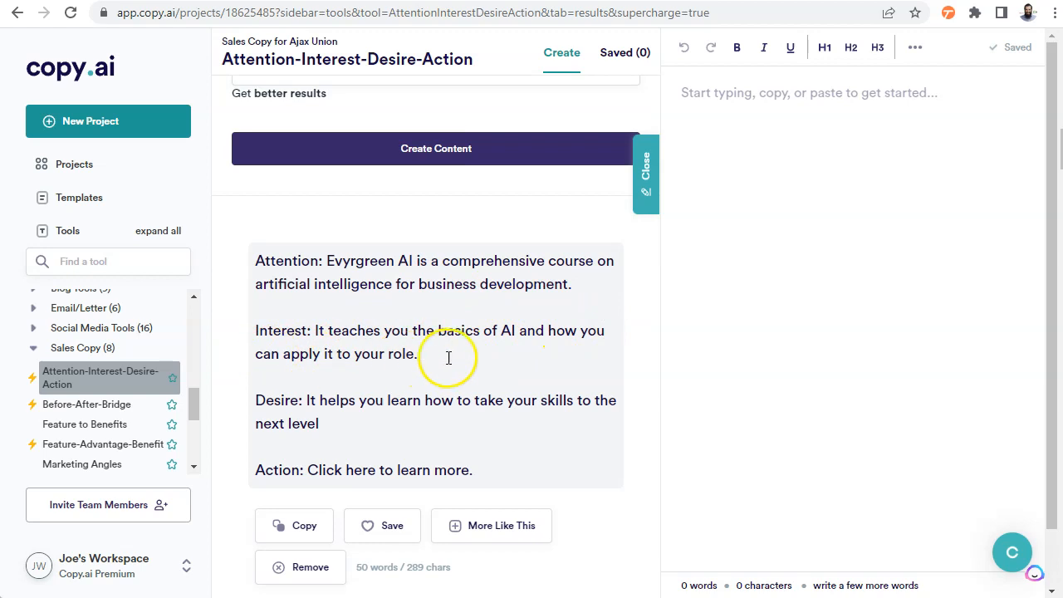
scroll(449, 358, down, 1)
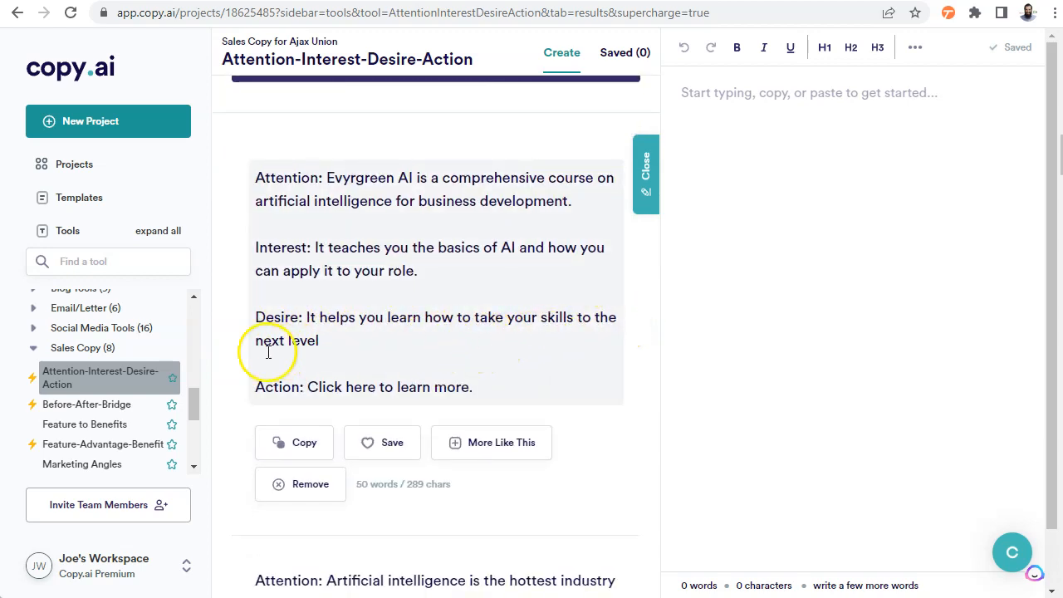
scroll(449, 391, down, 9)
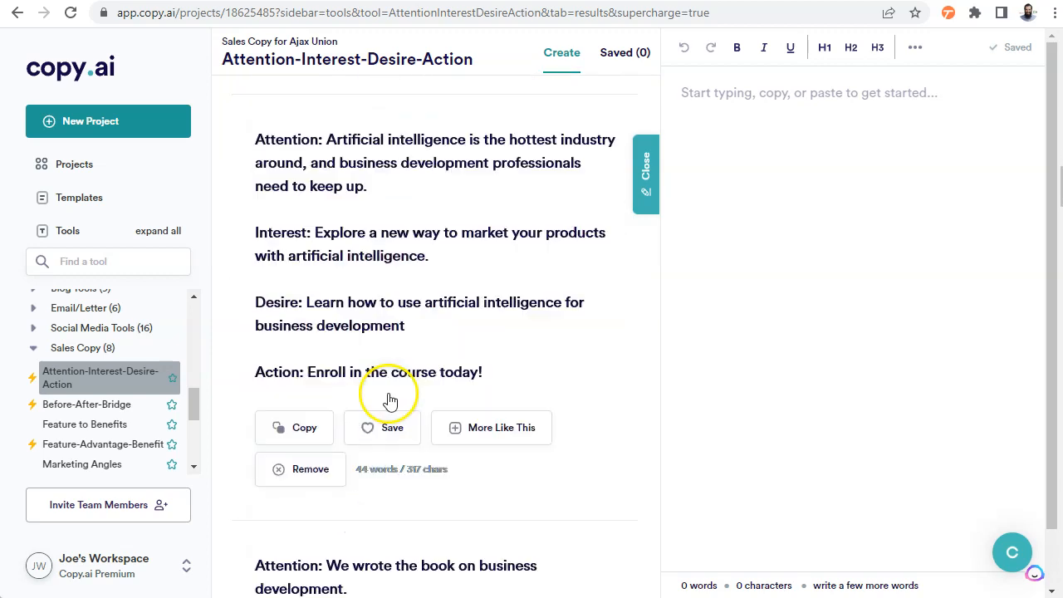
scroll(415, 357, down, 1)
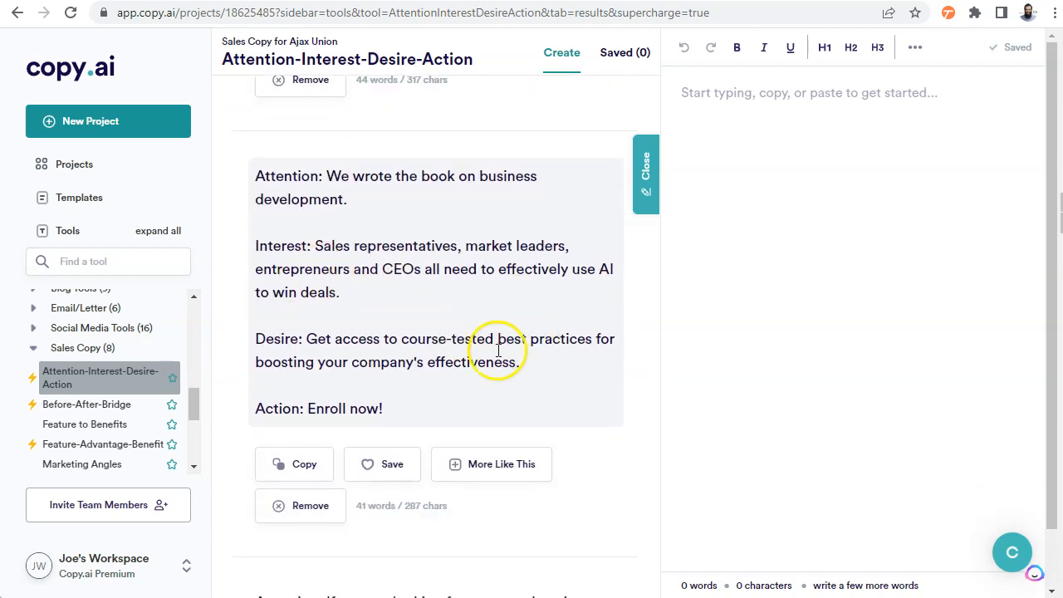
Open the Before-After-Bridge tool and look over the other Sales Copy tools
click(106, 405)
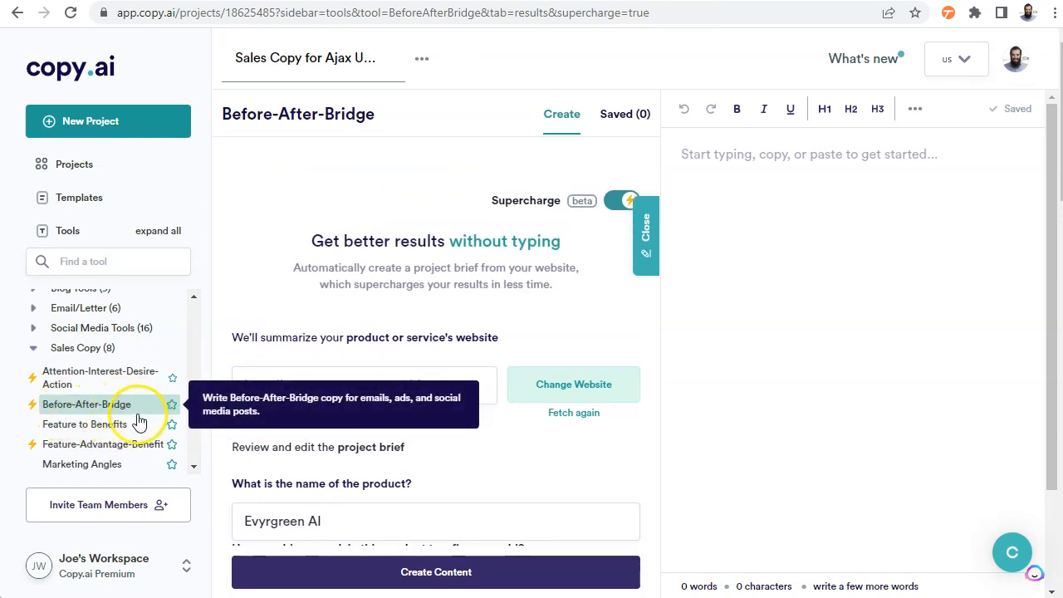
scroll(67, 391, up, 2)
scroll(81, 402, down, 1)
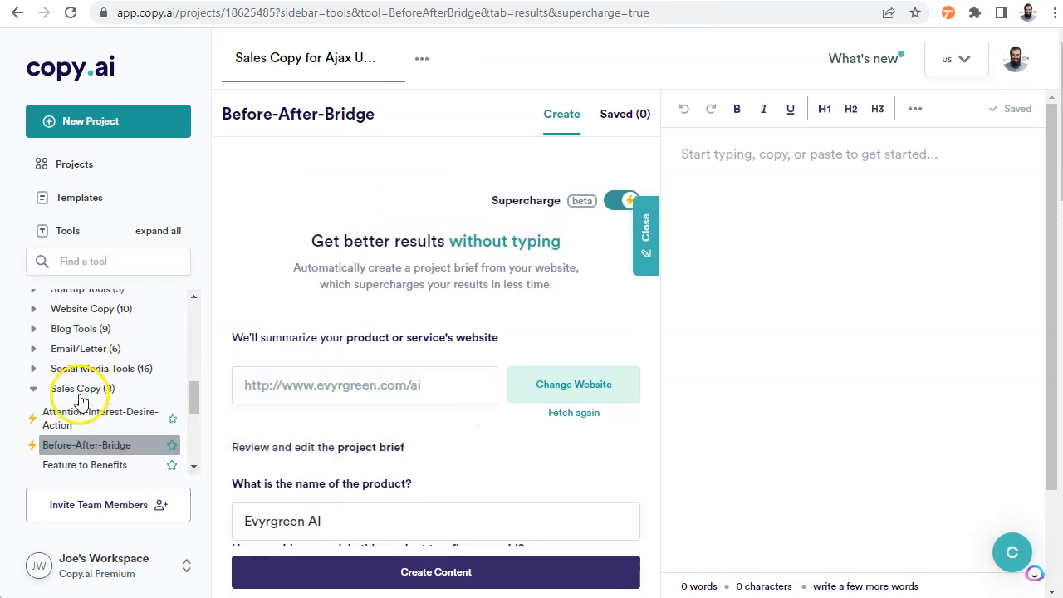
scroll(81, 402, down, 4)
Open the QUEST Copywriting tool, generate copy from the existing project brief and read through the results
click(96, 377)
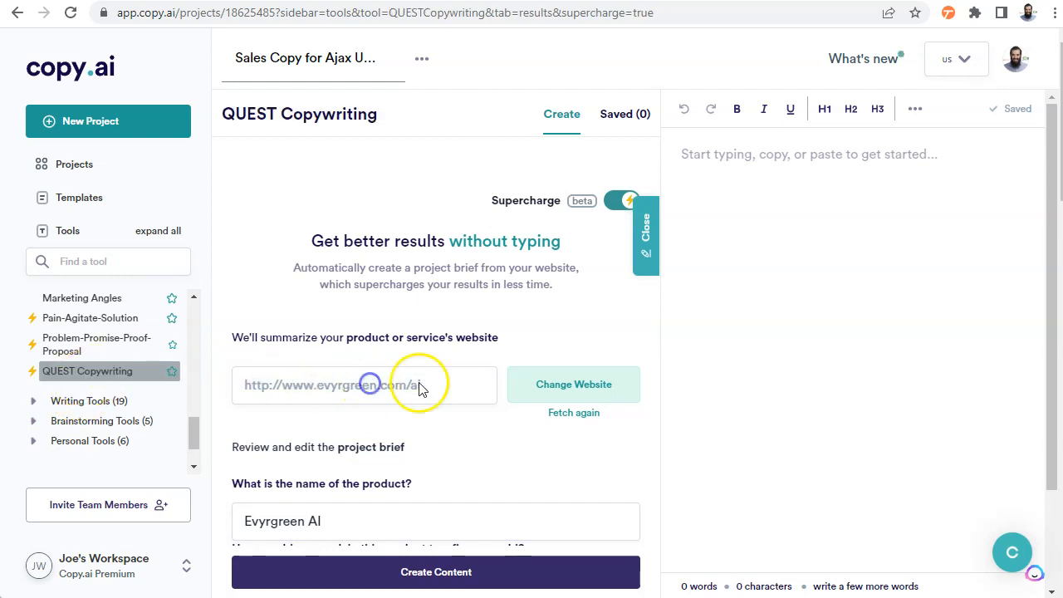
scroll(392, 468, down, 12)
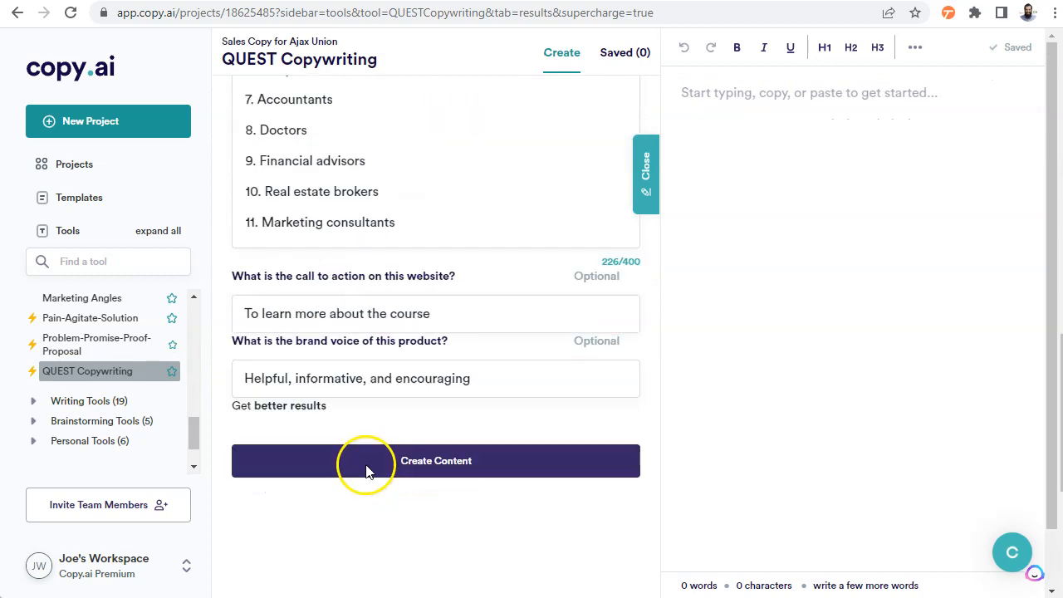
click(412, 432)
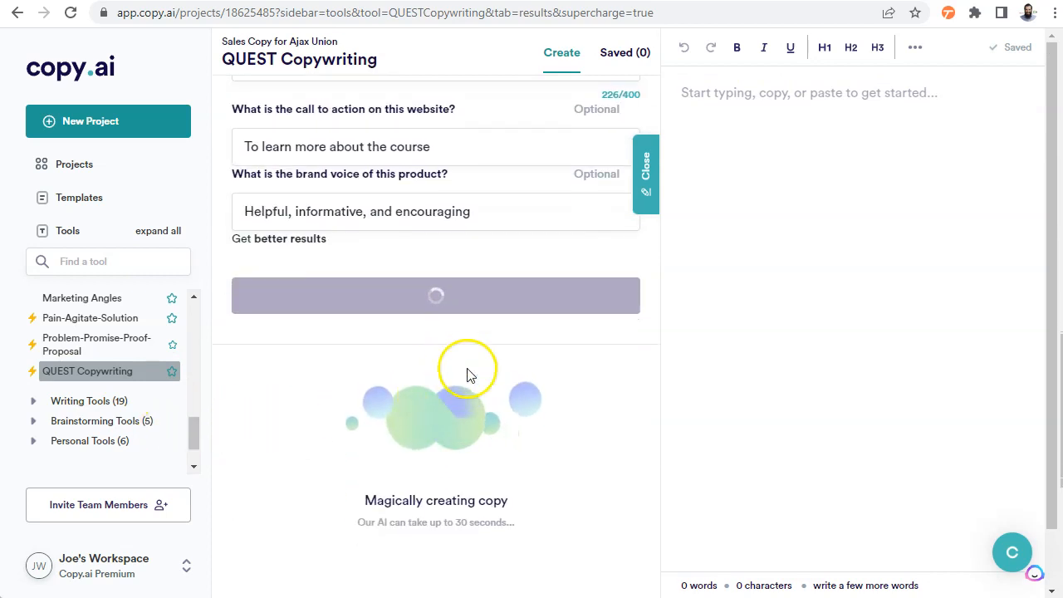
click(266, 204)
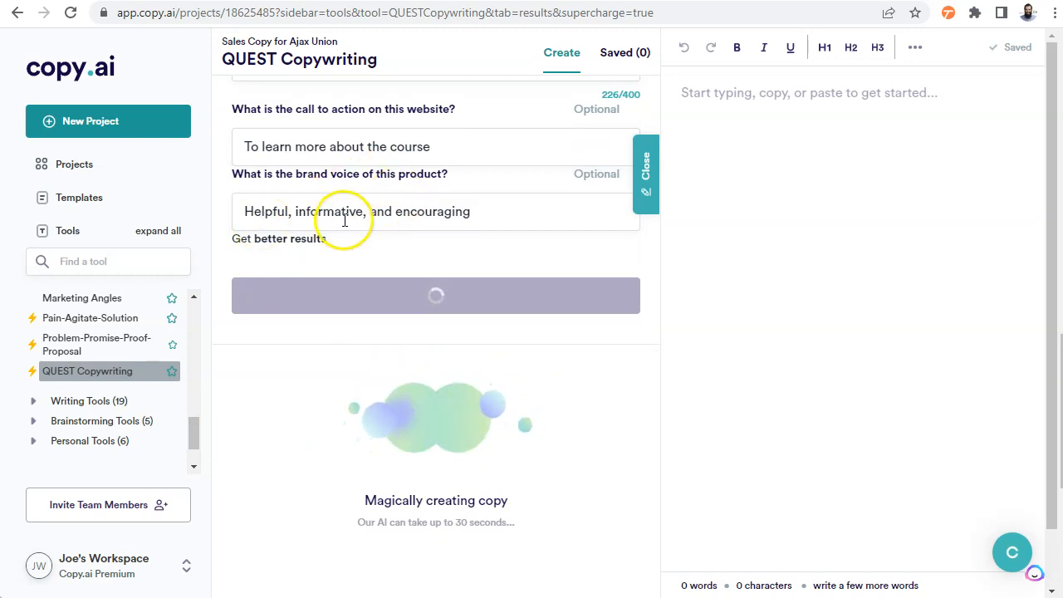
scroll(350, 311, down, 8)
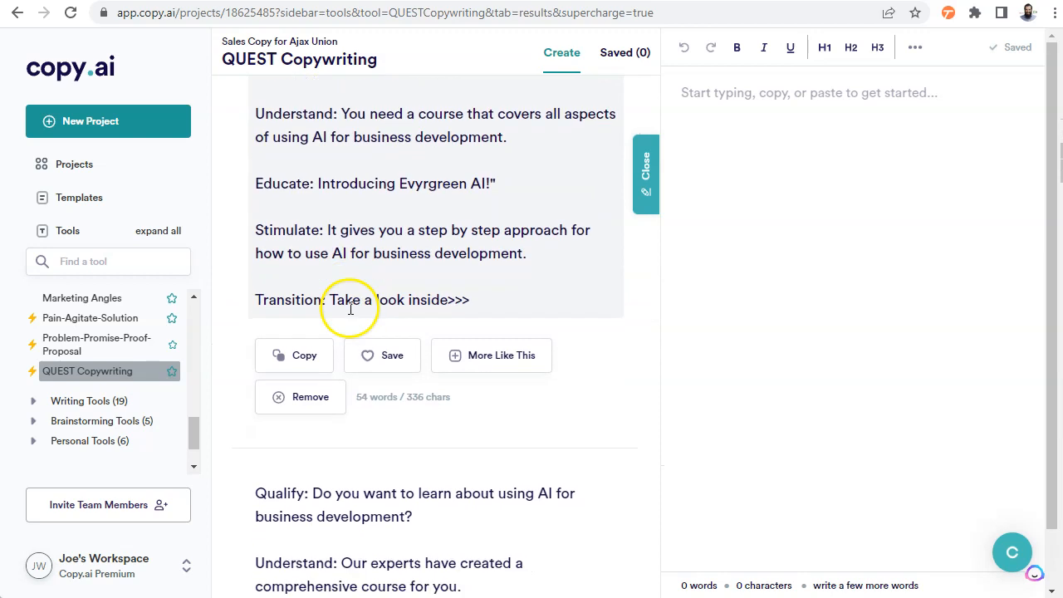
scroll(351, 308, down, 7)
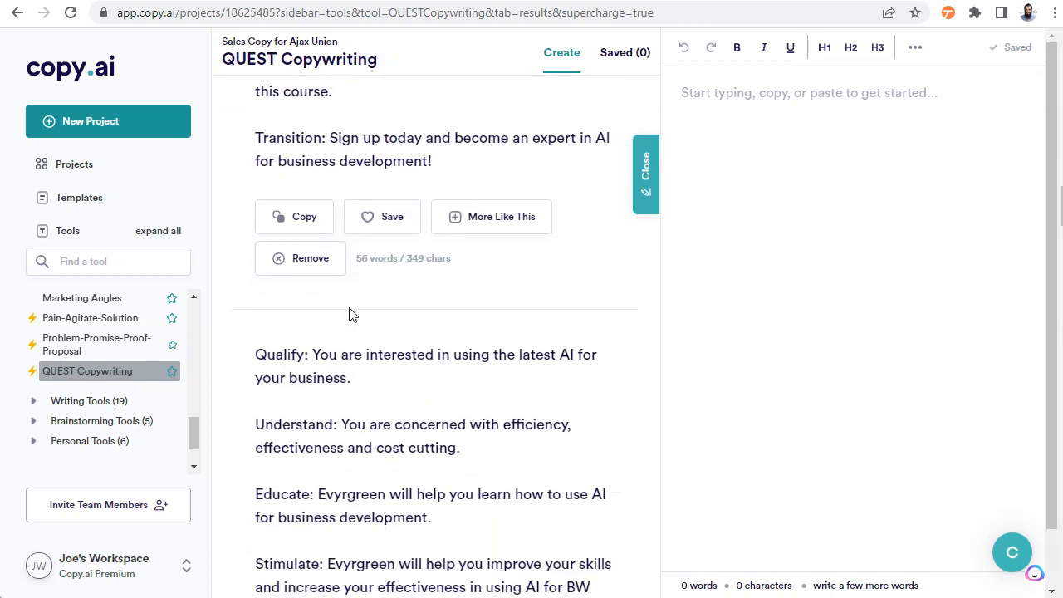
scroll(350, 308, down, 8)
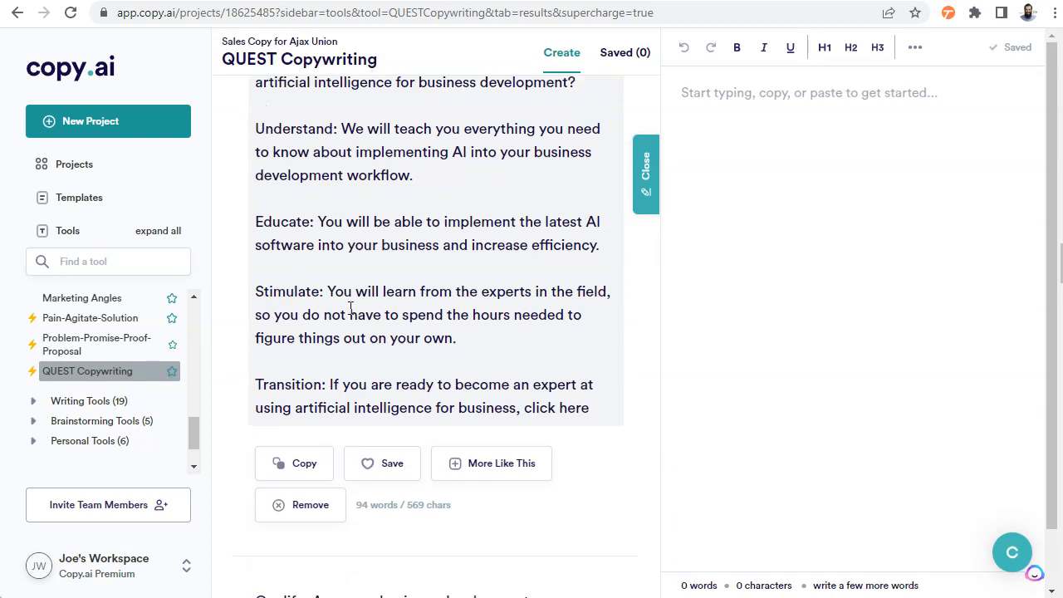
scroll(350, 316, down, 10)
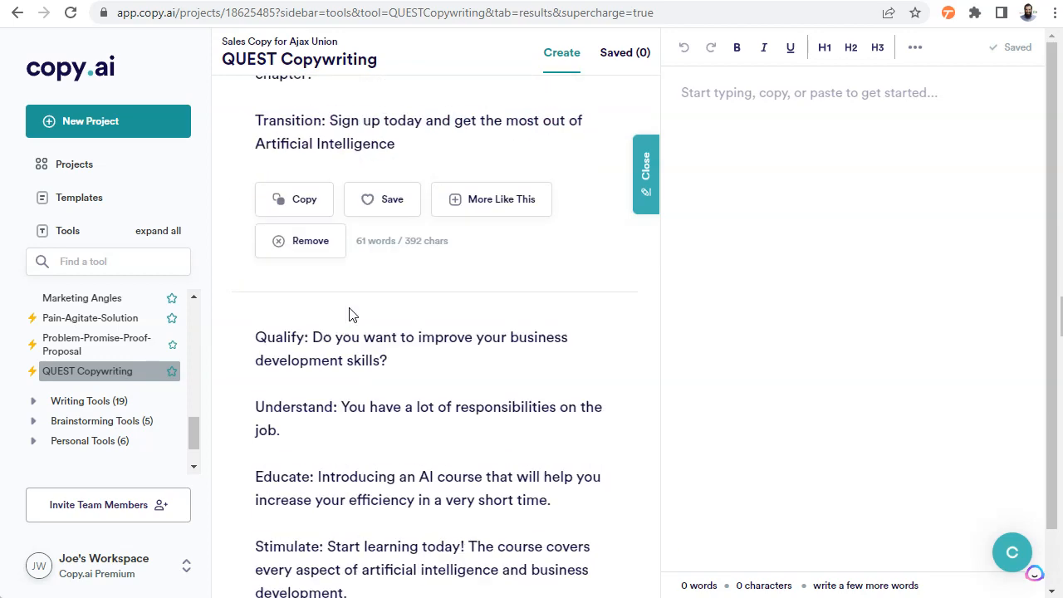
scroll(350, 315, down, 12)
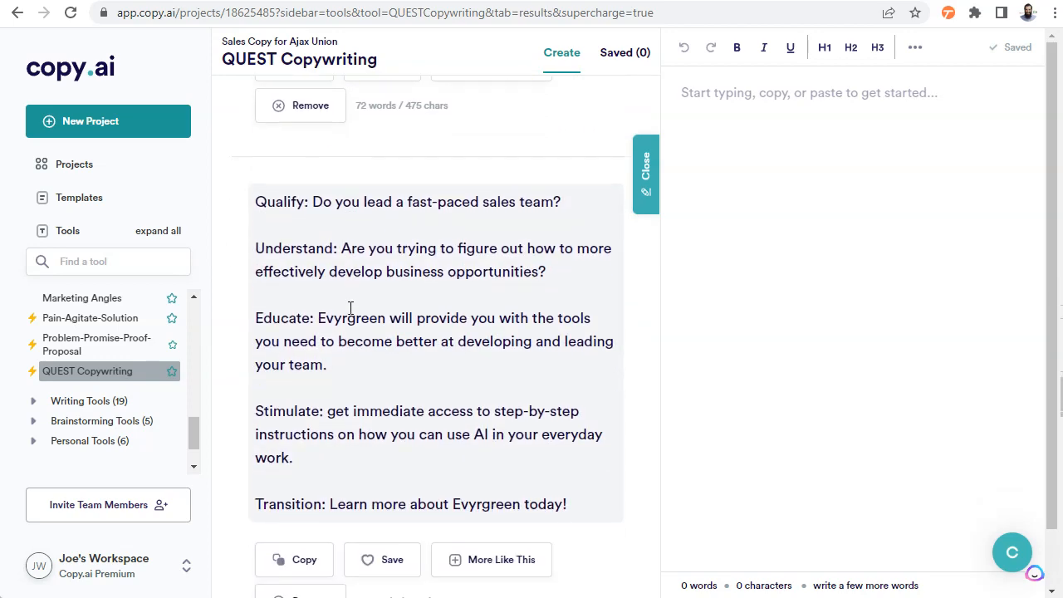
Look over the available tool categories, the QUEST project brief and the project title
scroll(116, 366, up, 10)
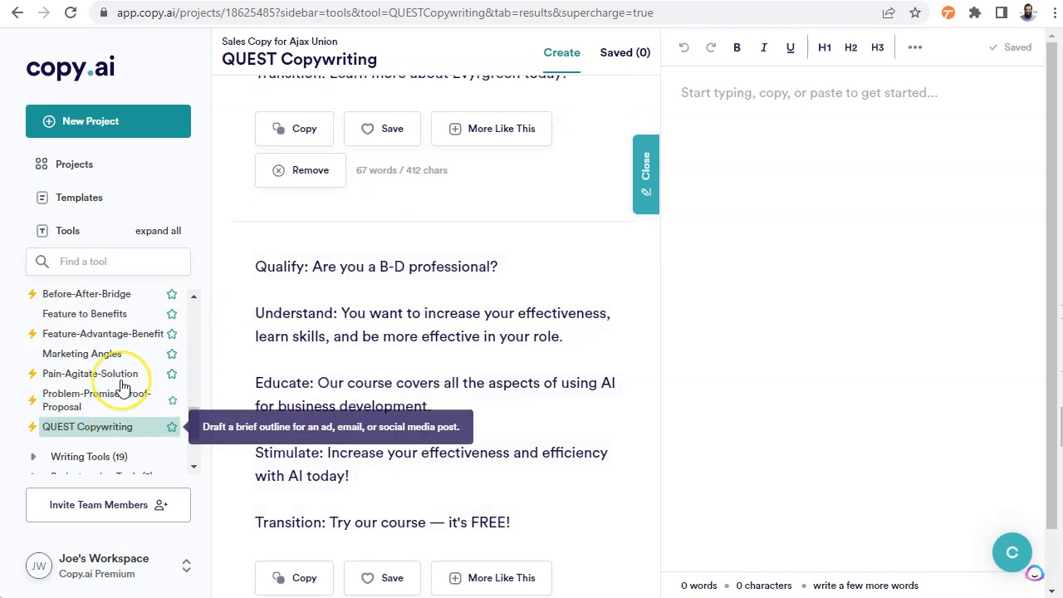
scroll(142, 375, up, 10)
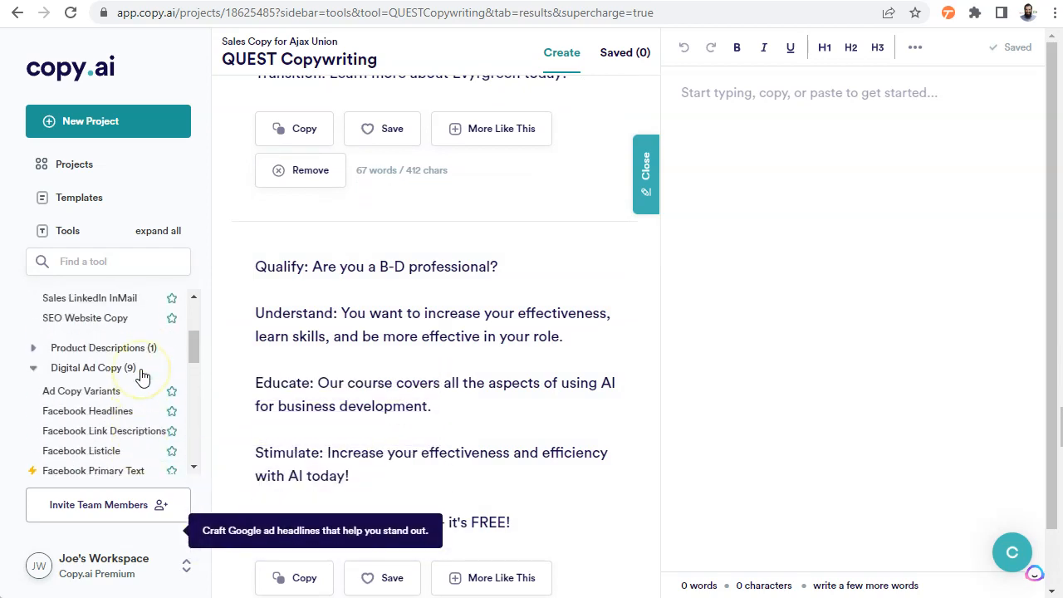
scroll(142, 376, up, 4)
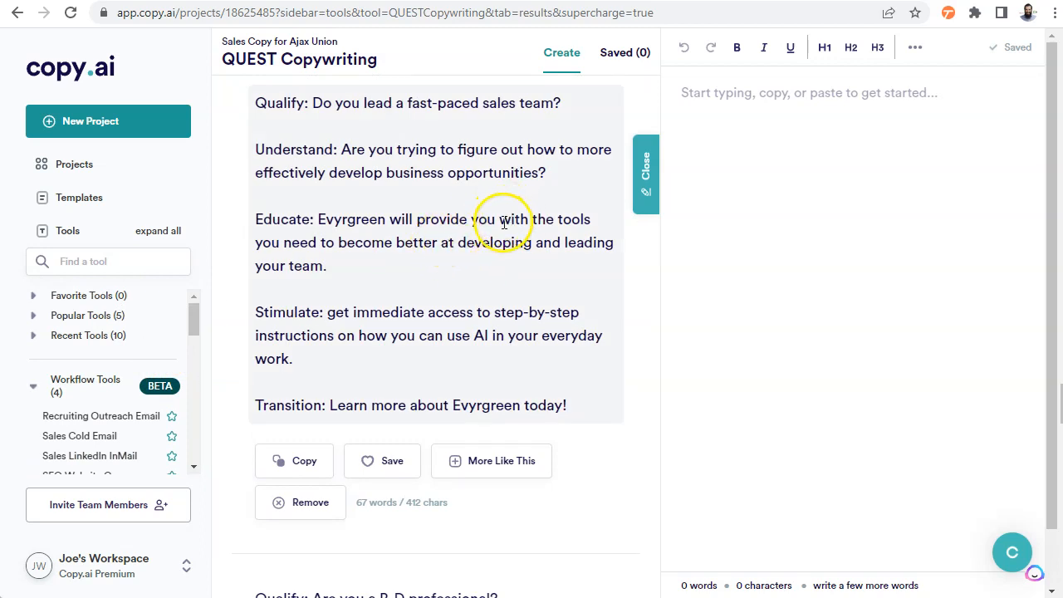
scroll(503, 223, up, 20)
scroll(503, 223, up, 15)
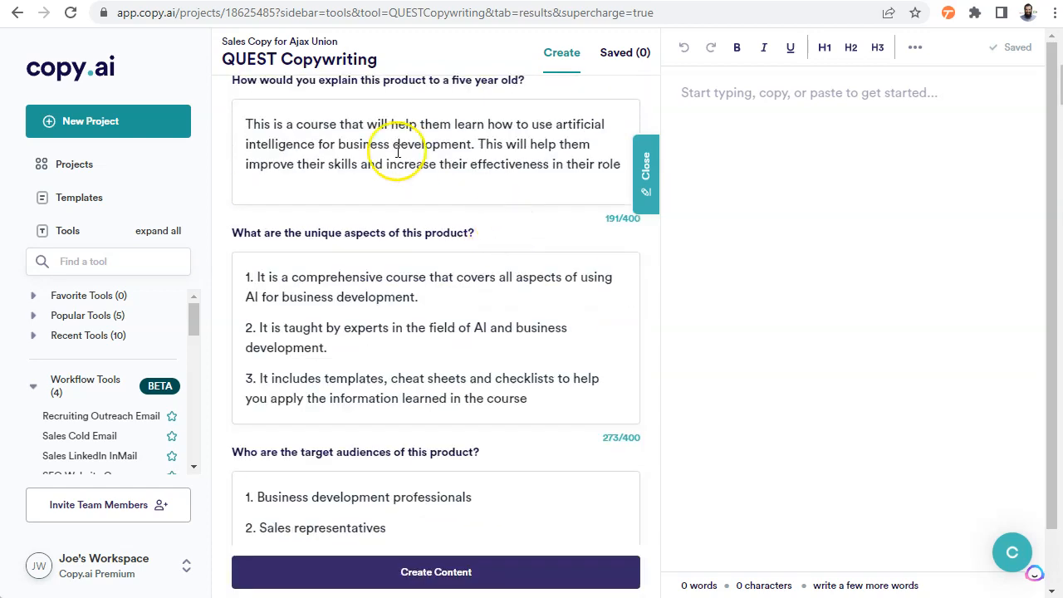
scroll(327, 166, up, 5)
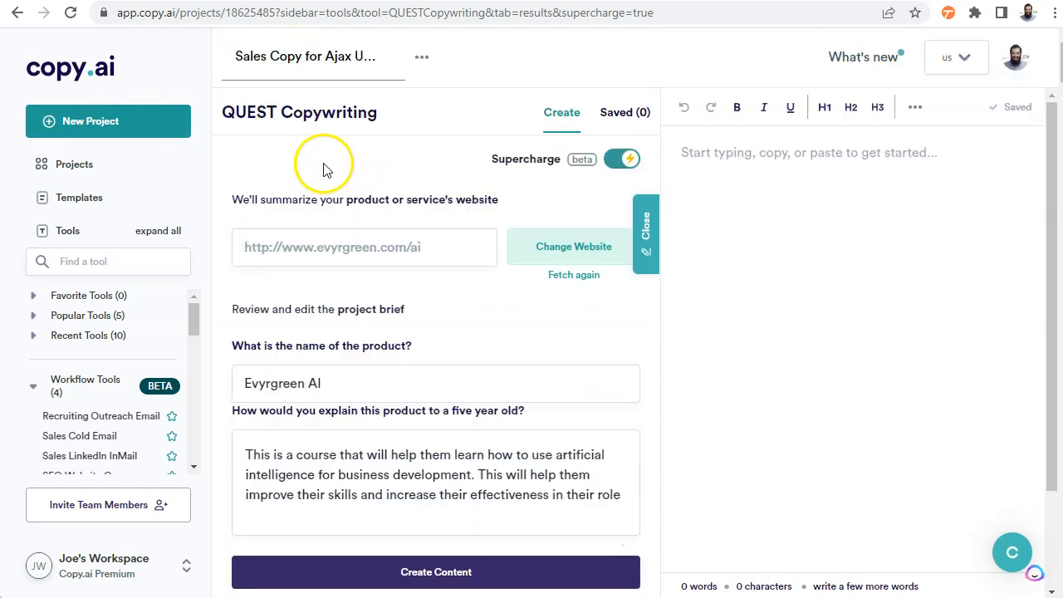
drag(249, 60, 344, 52)
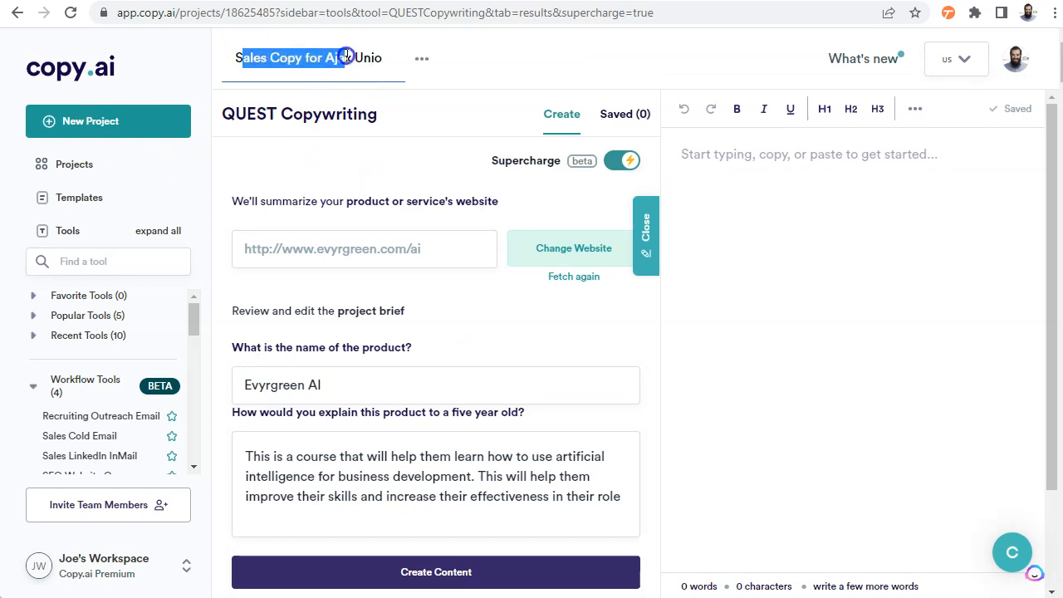
Copy the first QUEST result, ending in "Take a look inside>>>", into the empty document editor
scroll(443, 309, down, 8)
scroll(428, 286, down, 6)
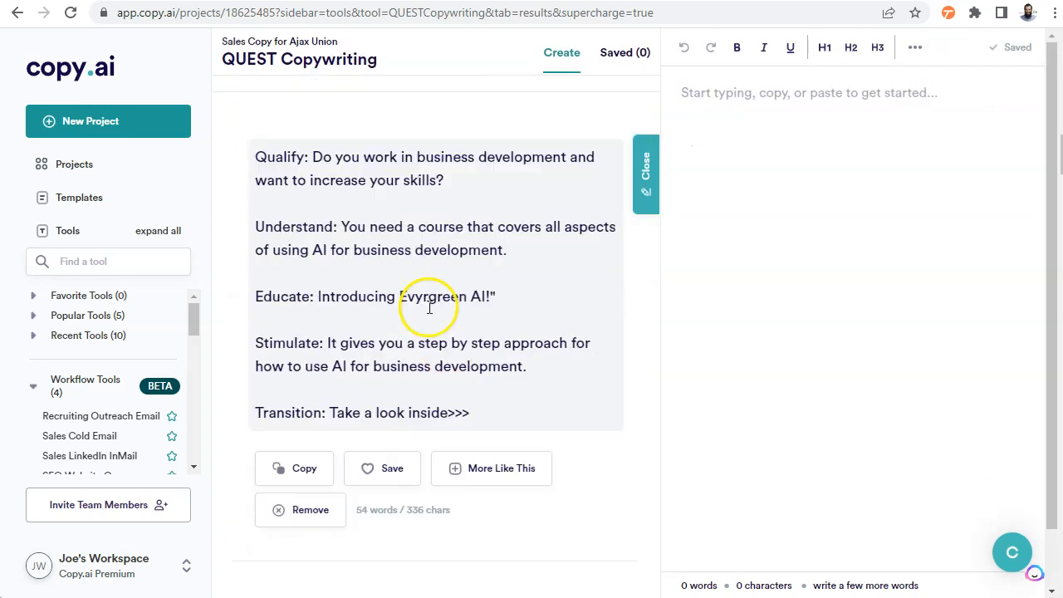
click(287, 467)
click(890, 166)
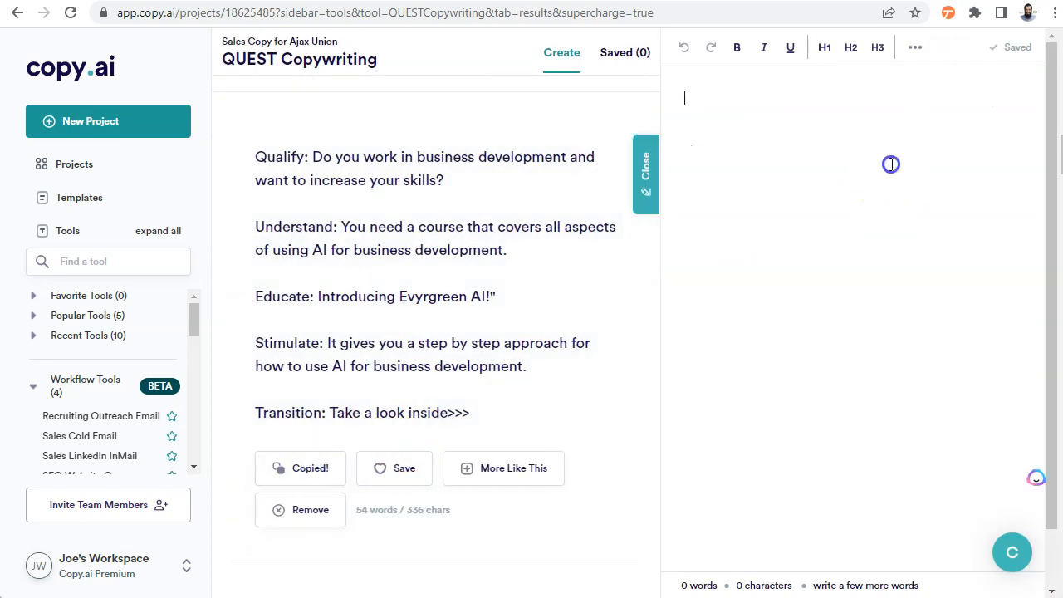
key(ctrl+v)
Add the second QUEST result, starting "Do you want to learn about using AI for business development?", below the first in the document
scroll(446, 351, down, 7)
click(296, 383)
click(1004, 326)
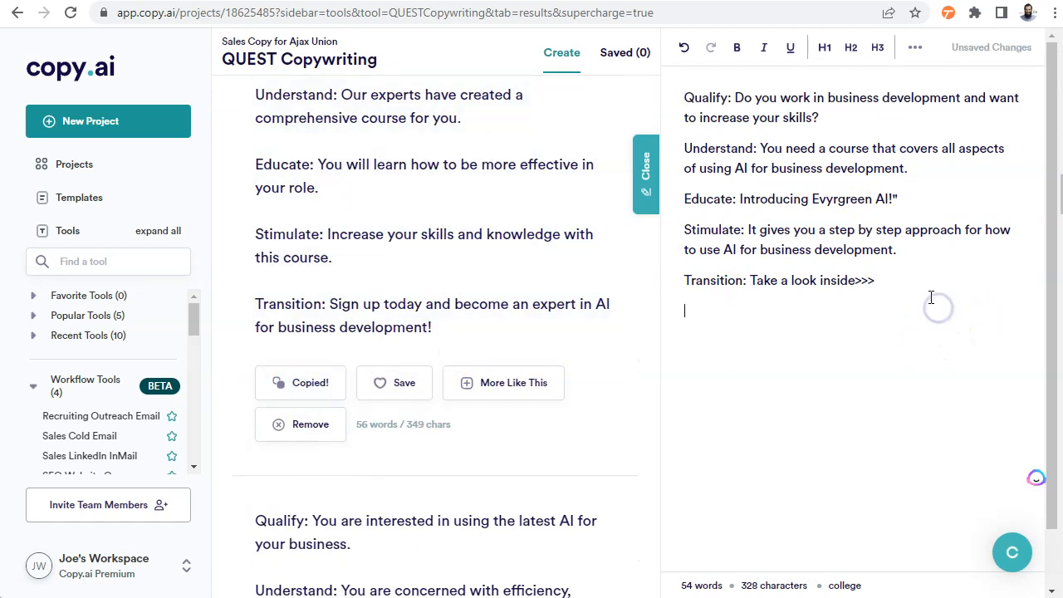
key(ctrl+v)
scroll(820, 333, down, 2)
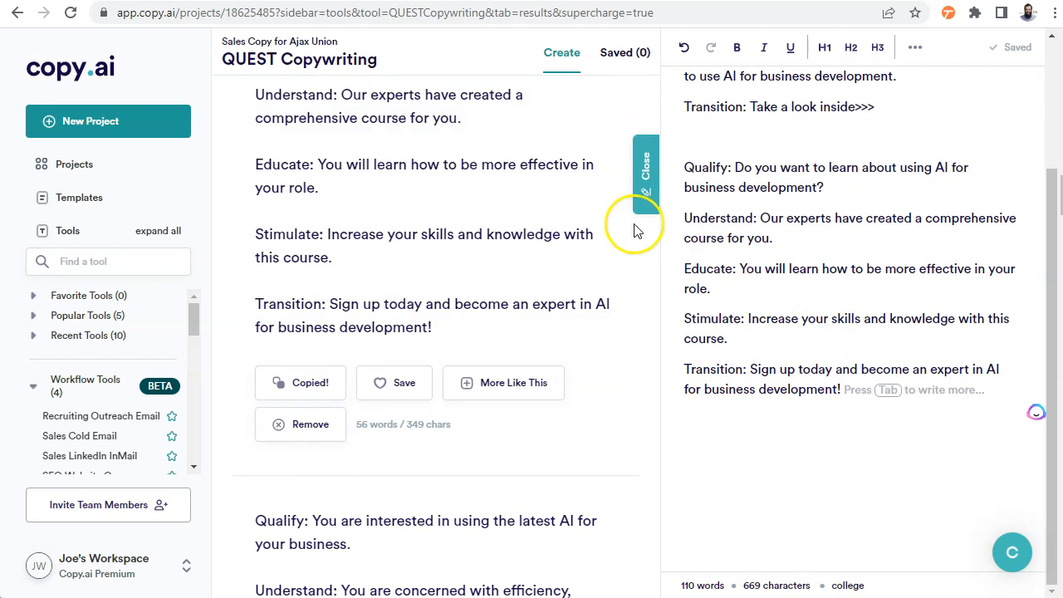
scroll(441, 332, up, 5)
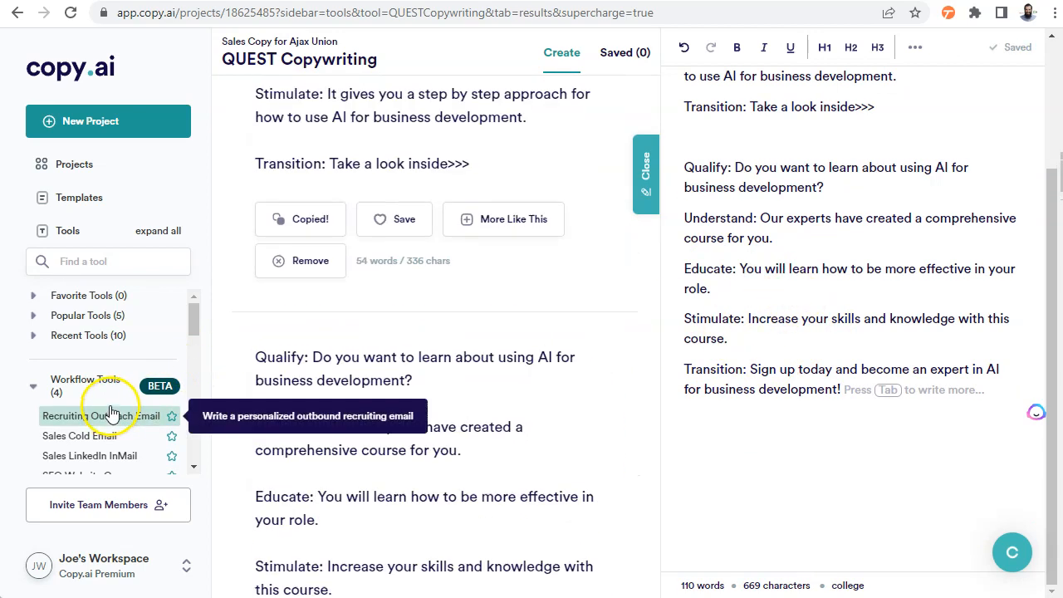
Browse the full tool list, expanding the Personal Tools category and checking the tools it contains
drag(196, 315, 191, 442)
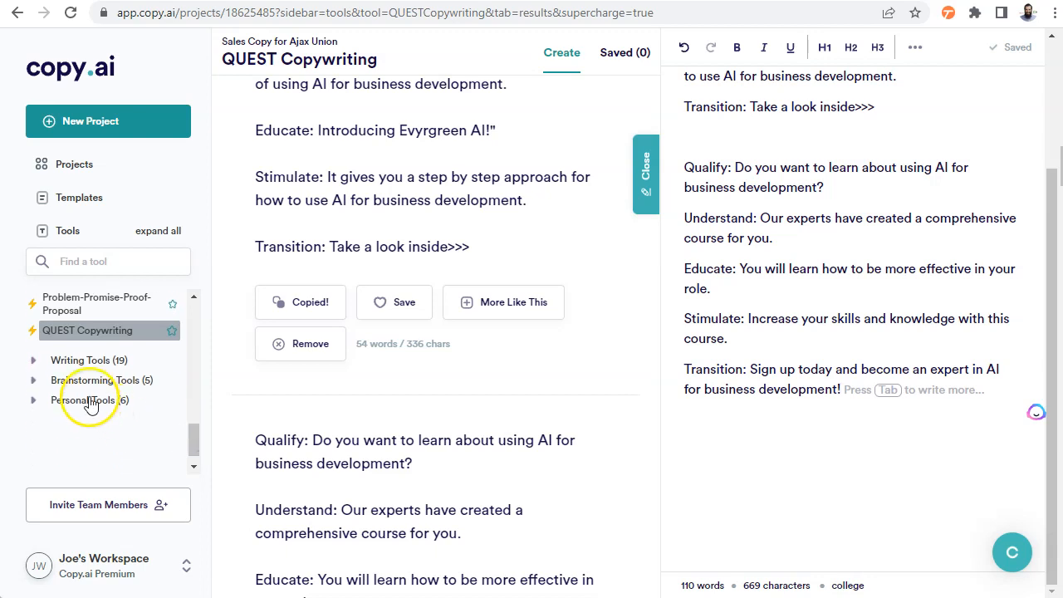
scroll(75, 419, down, 2)
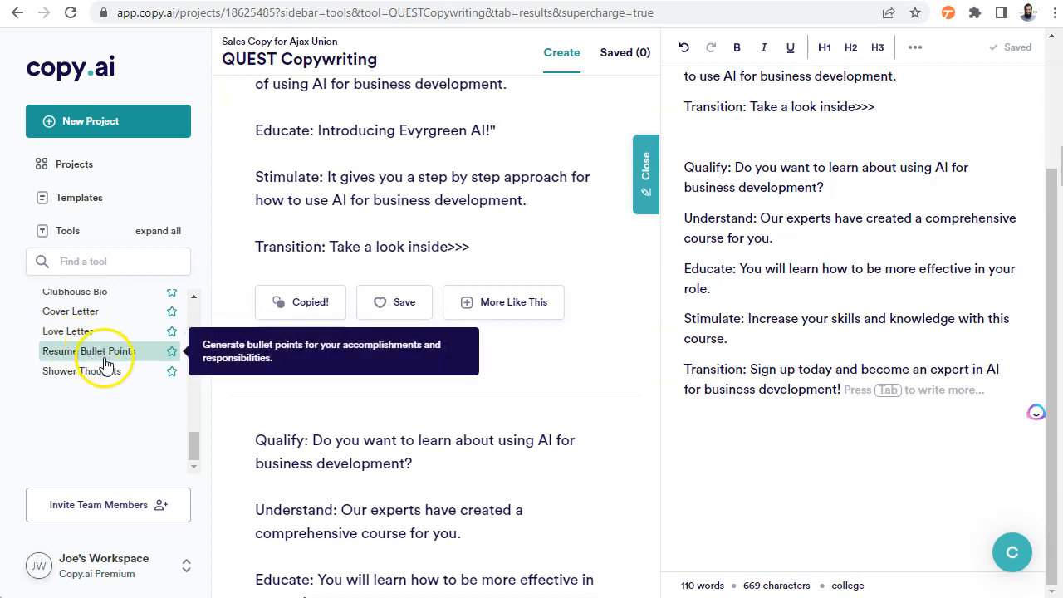
scroll(100, 374, up, 6)
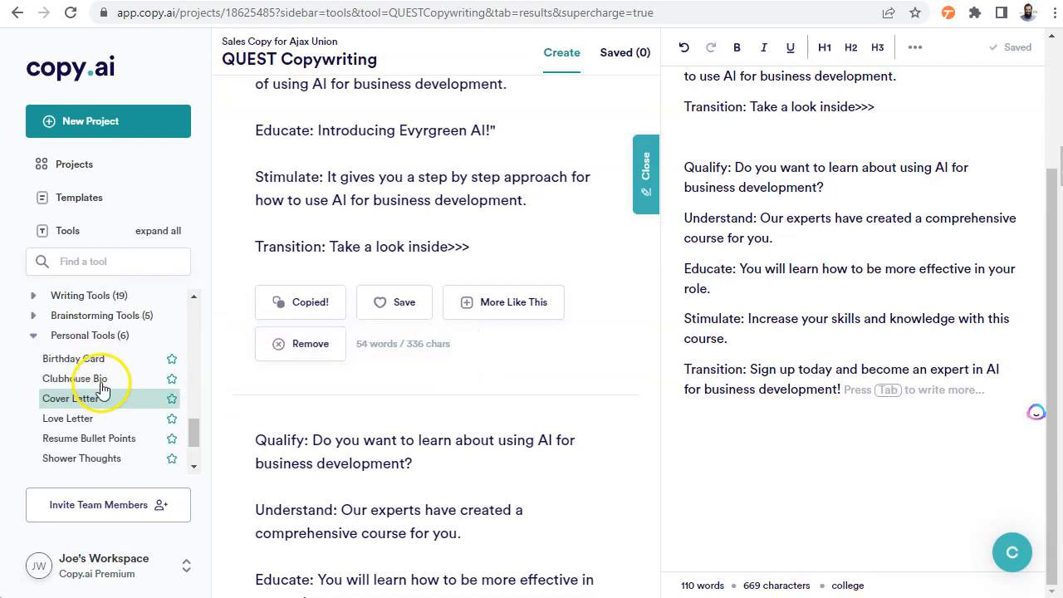
scroll(104, 388, up, 10)
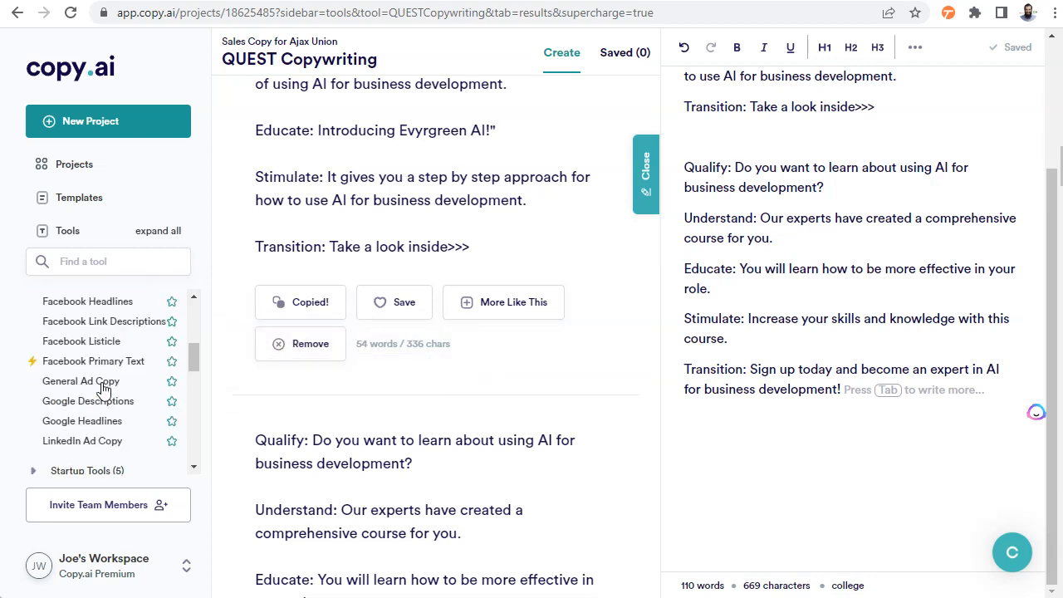
scroll(104, 388, up, 3)
click(67, 295)
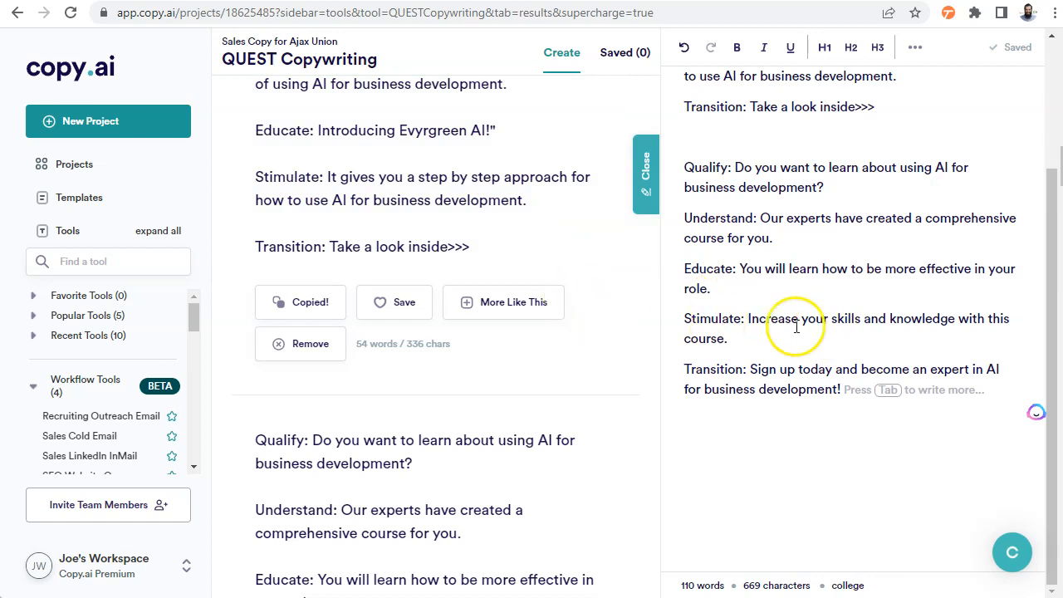
Review the two QUEST texts in the document against the generated results, their result options and the project brief
scroll(771, 339, up, 2)
scroll(565, 315, up, 6)
scroll(474, 339, down, 4)
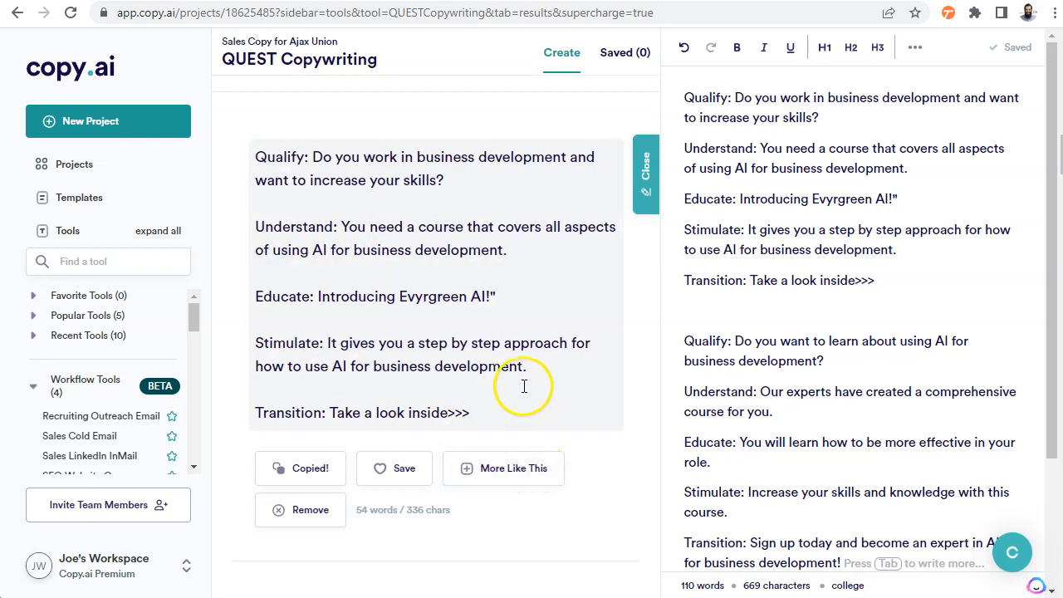
scroll(340, 333, up, 1)
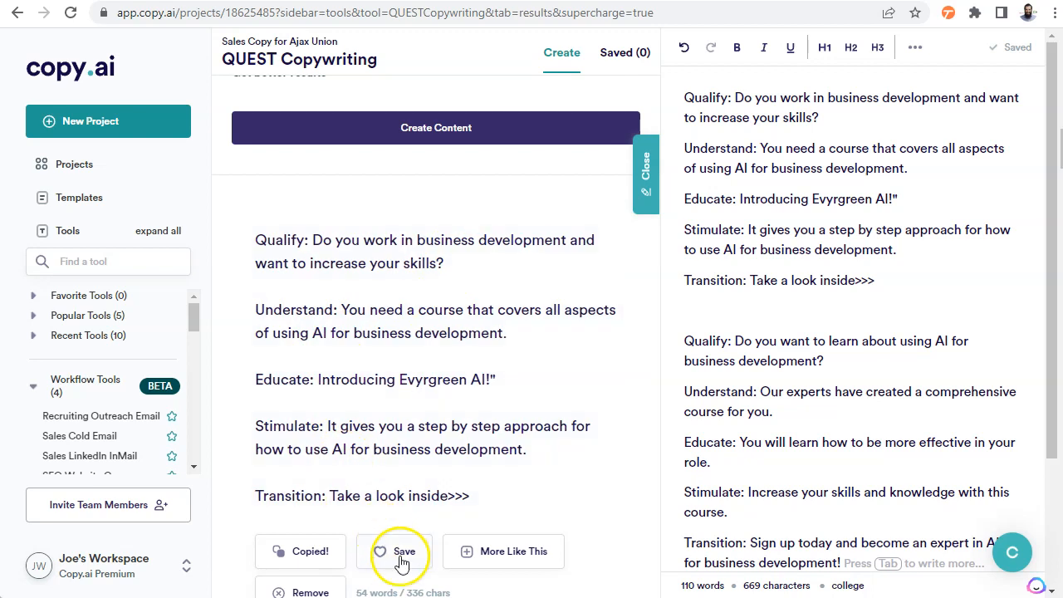
scroll(346, 489, down, 2)
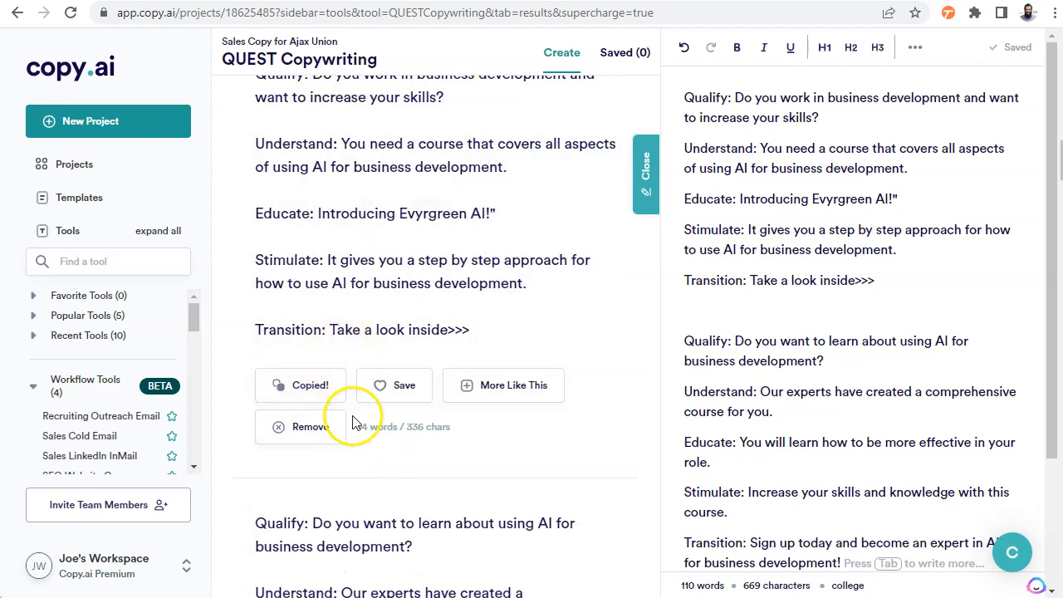
scroll(491, 374, up, 10)
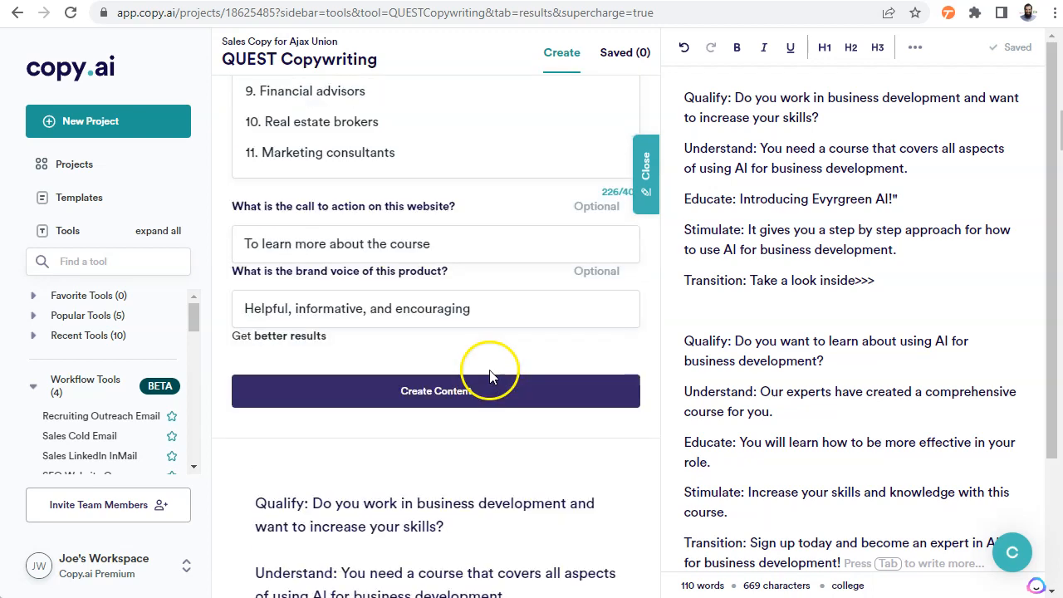
Leave the project for the home page, then open the account settings and look them over
click(101, 67)
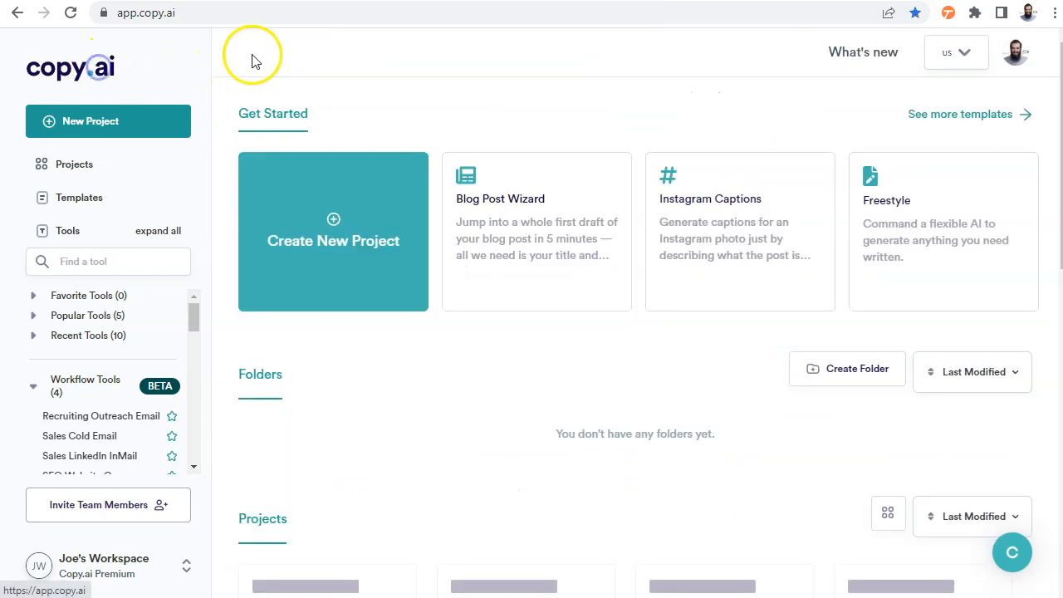
click(1030, 62)
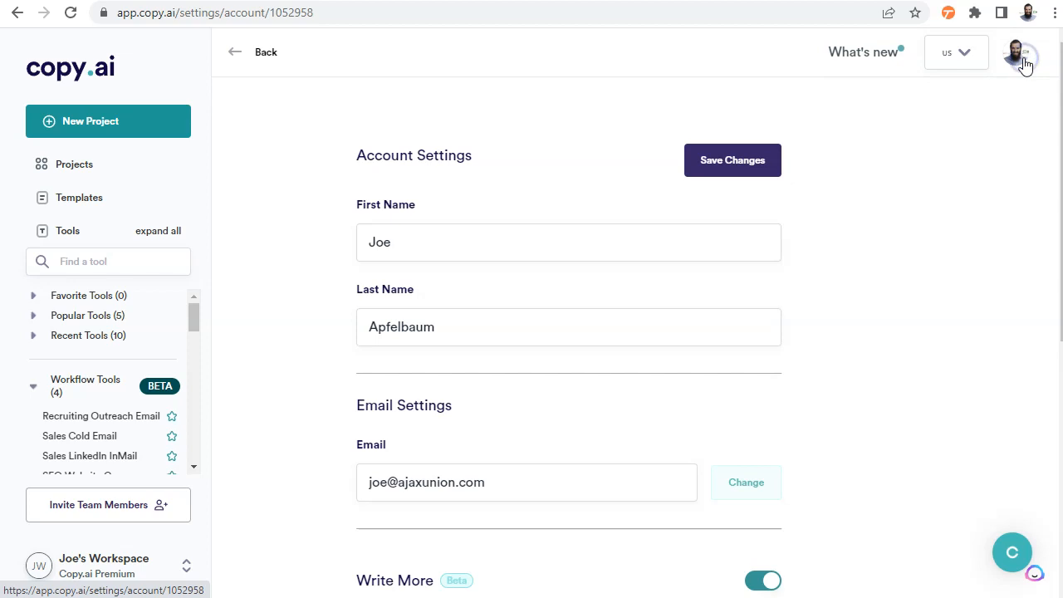
scroll(923, 140, down, 5)
scroll(914, 146, up, 5)
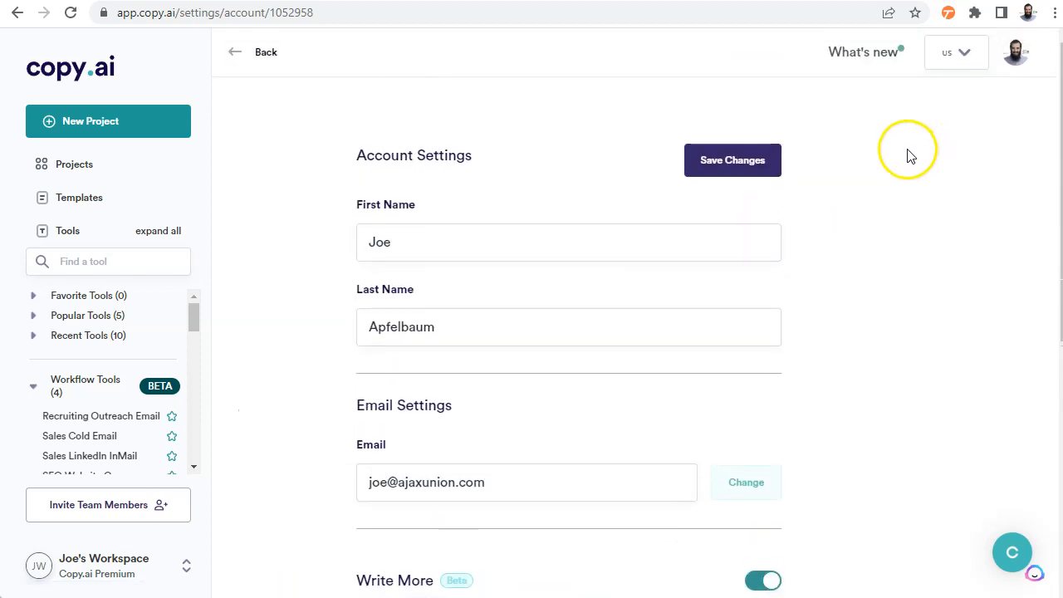
scroll(231, 219, down, 5)
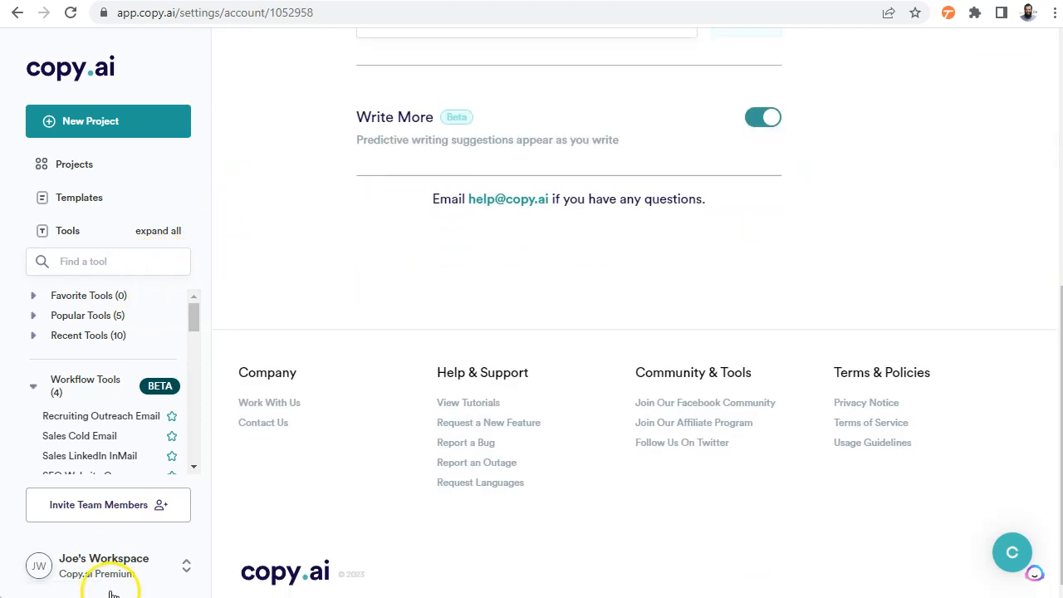
Open the workspace's subscription page and view its generation history
click(187, 567)
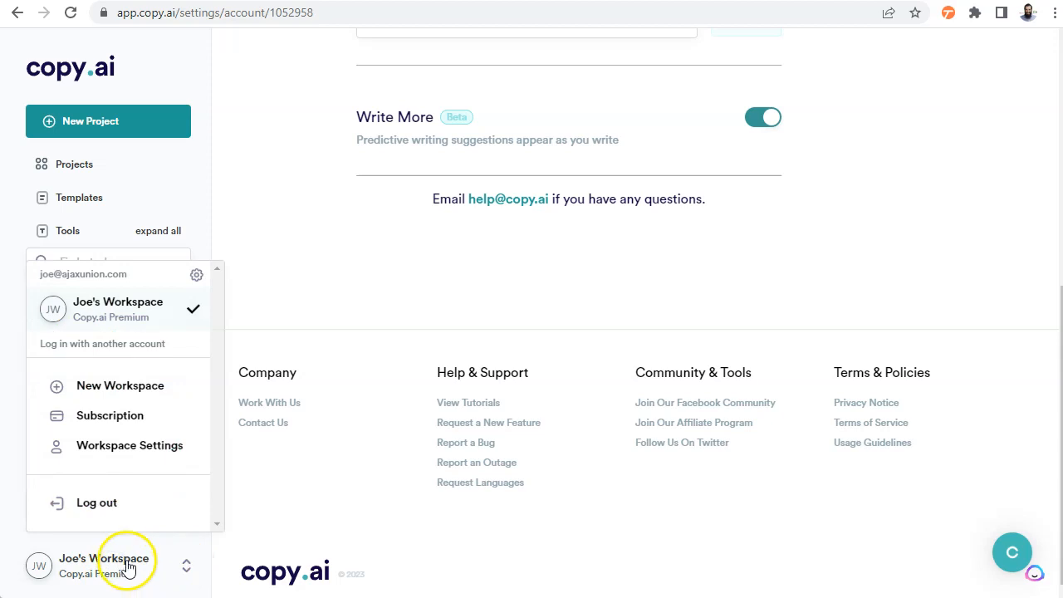
click(109, 419)
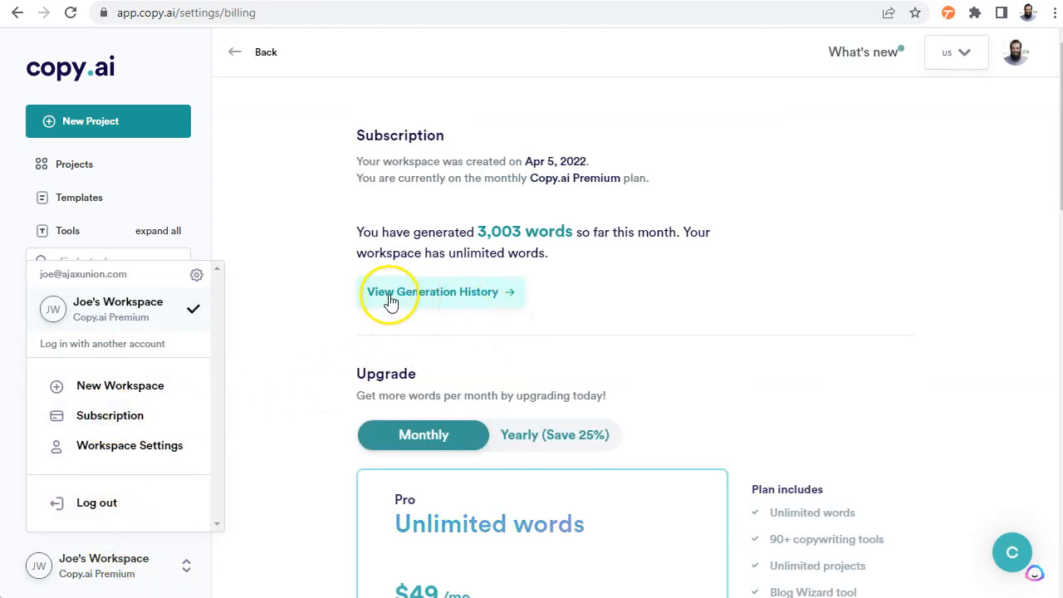
click(451, 296)
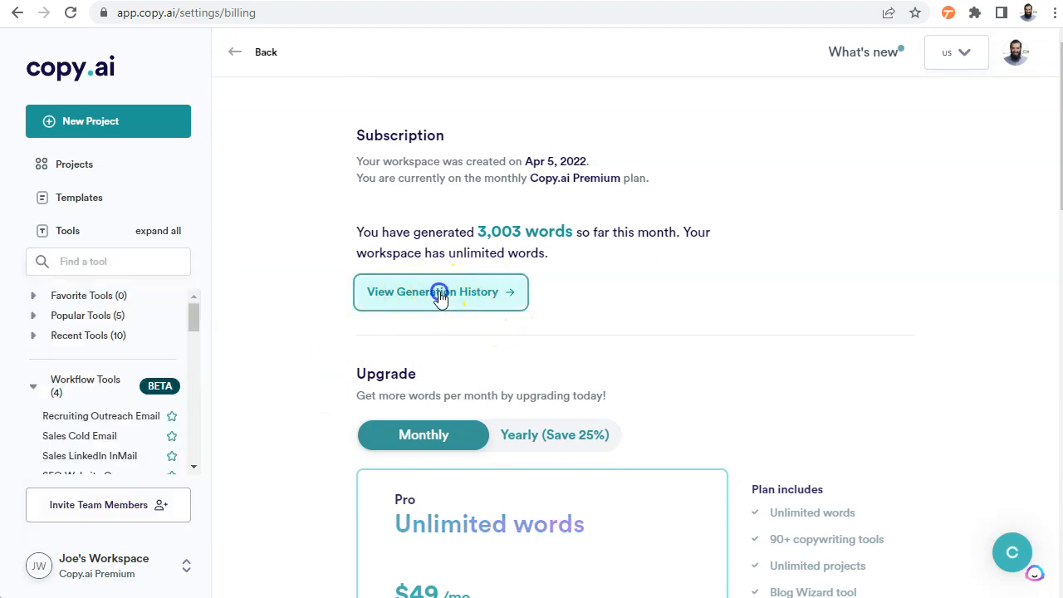
Read through the generation history, from the QUEST results to the Attention-Interest-Desire-Action results, and return to its beginning
scroll(446, 300, down, 15)
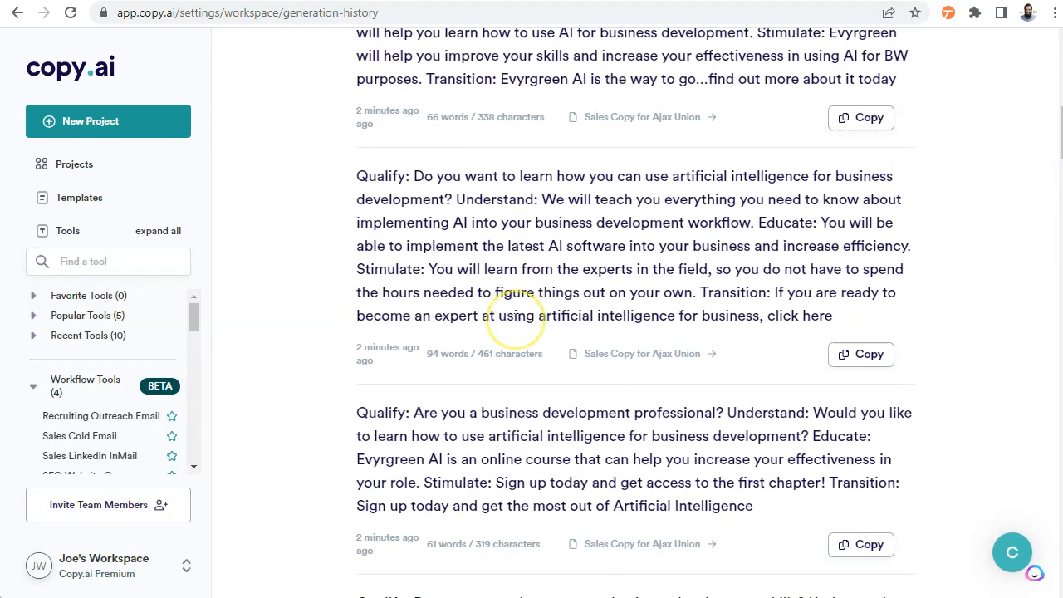
scroll(516, 319, down, 6)
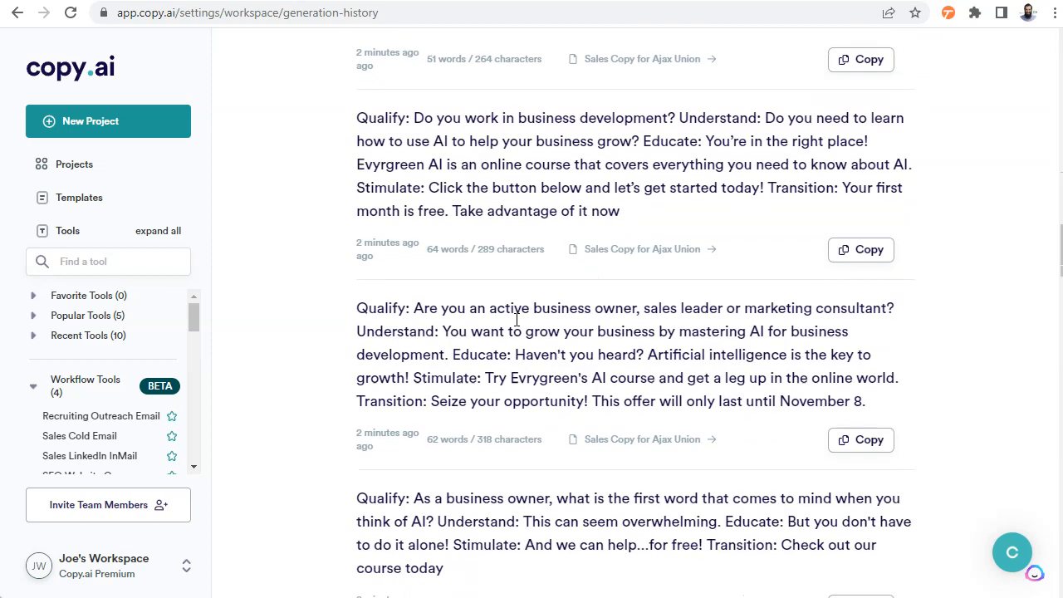
scroll(515, 324, down, 4)
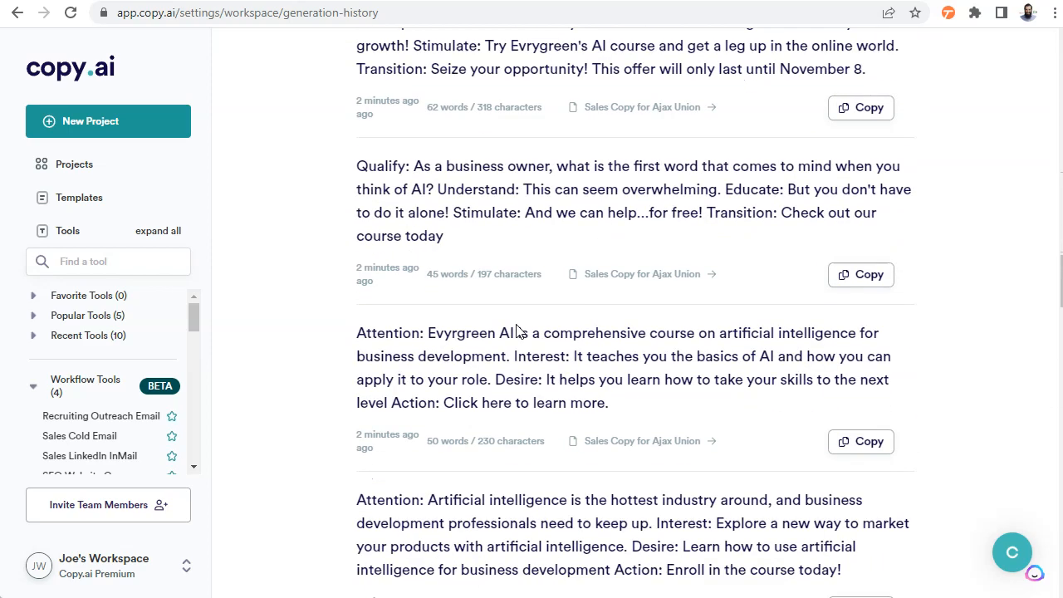
scroll(516, 332, down, 5)
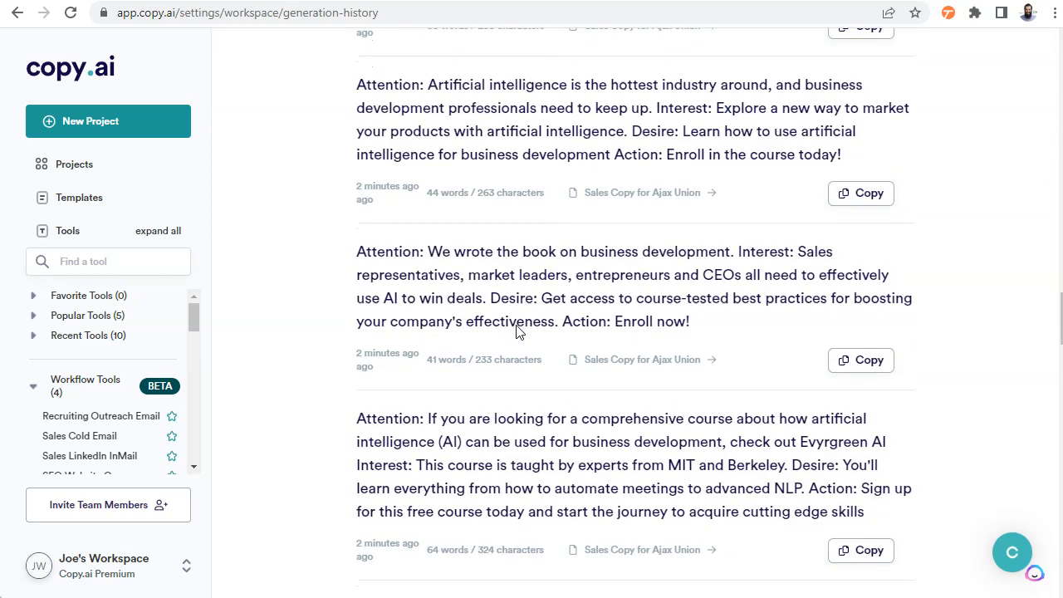
scroll(516, 330, down, 14)
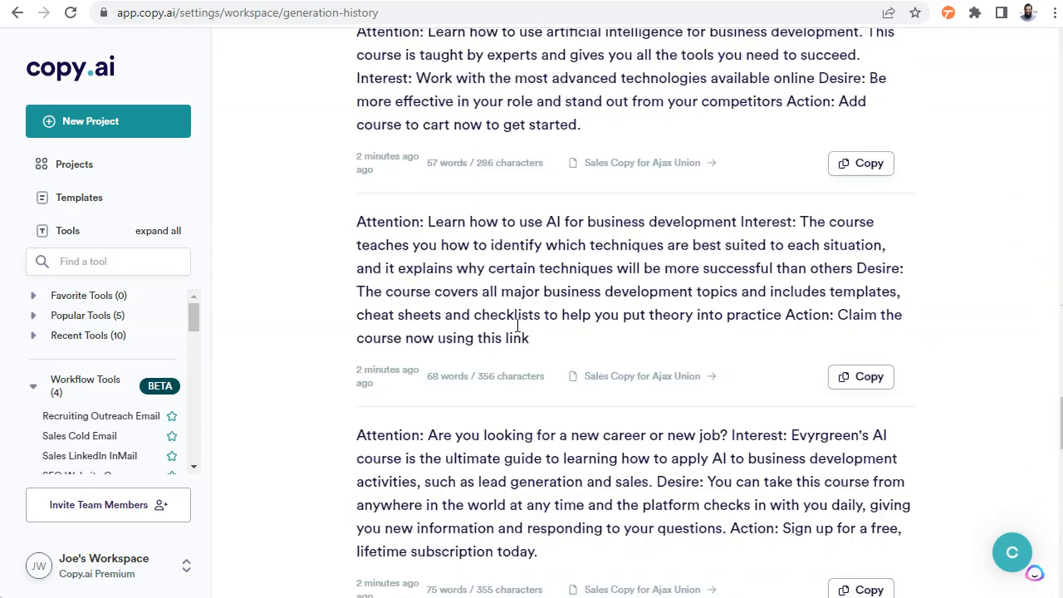
scroll(665, 307, down, 5)
scroll(727, 333, up, 4)
scroll(729, 329, up, 20)
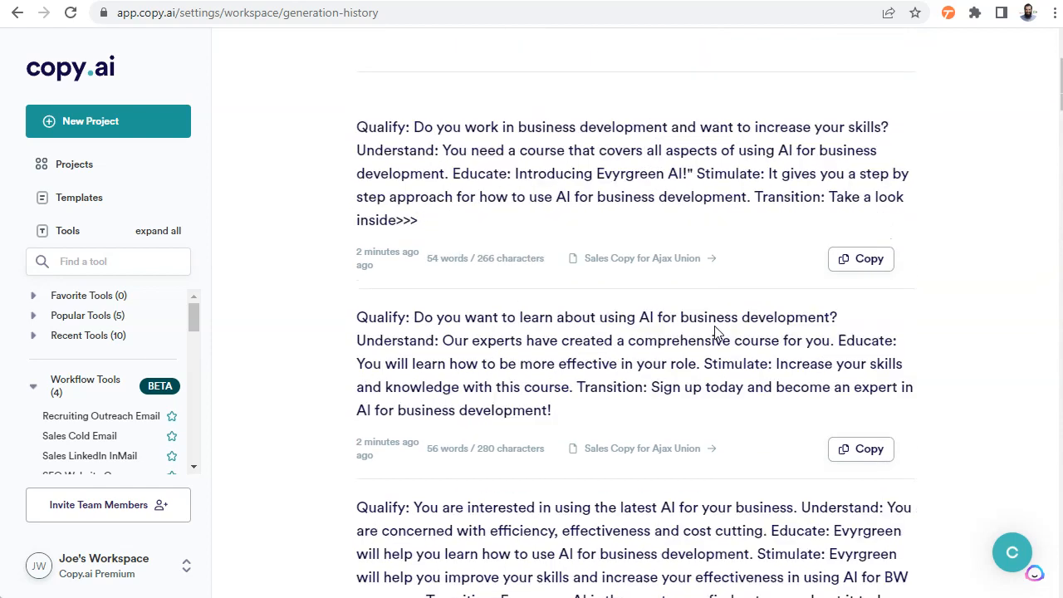
scroll(718, 333, up, 3)
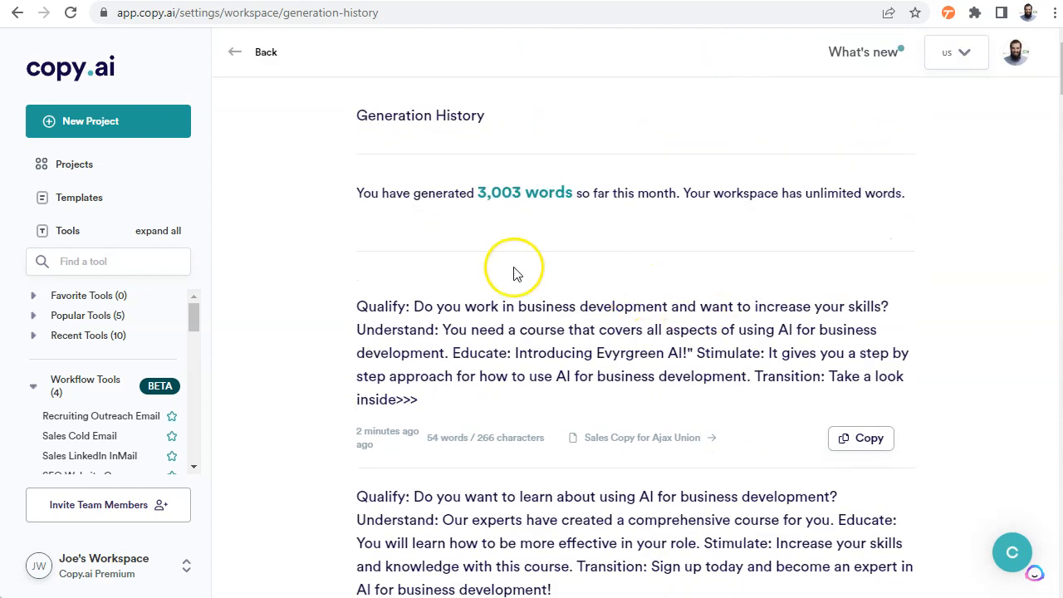
Browse the template library's Case Study, General Business, Writing Tool, Website Copy, Fun, Email, Social Media Content and Blog categories
click(94, 209)
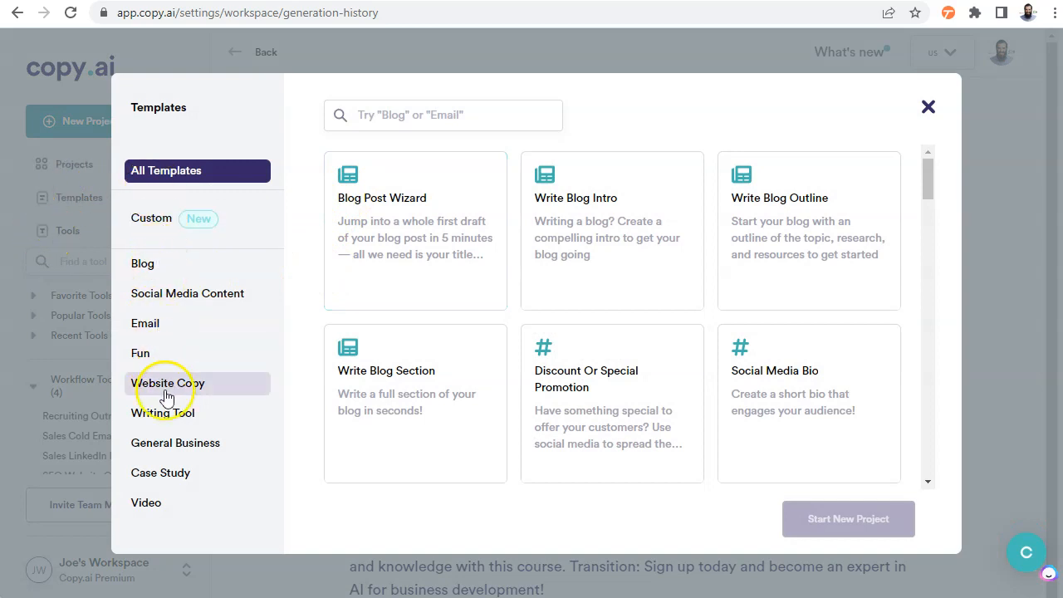
click(185, 477)
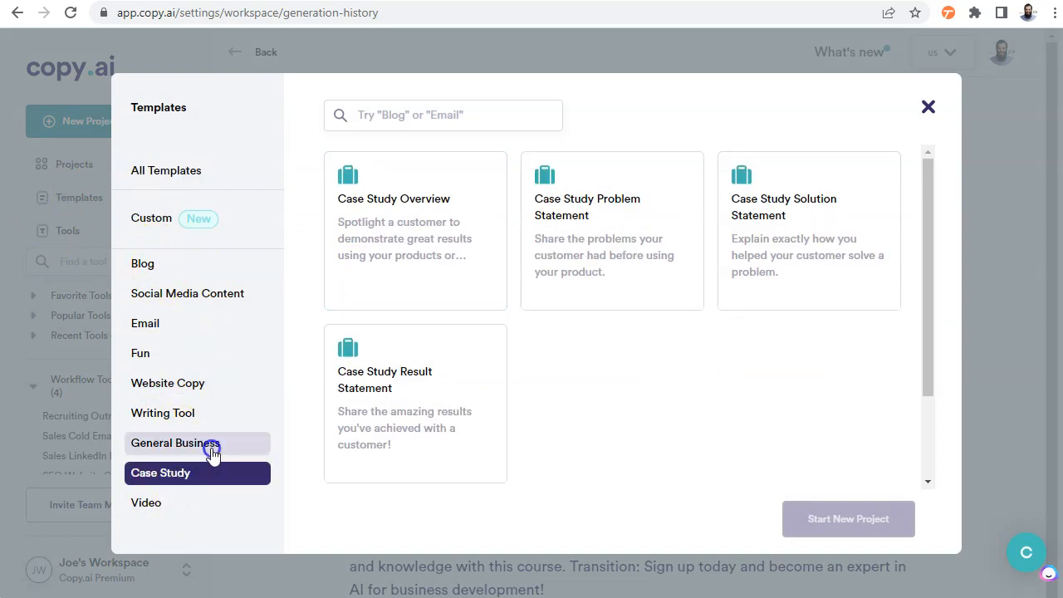
click(207, 446)
click(226, 414)
click(230, 381)
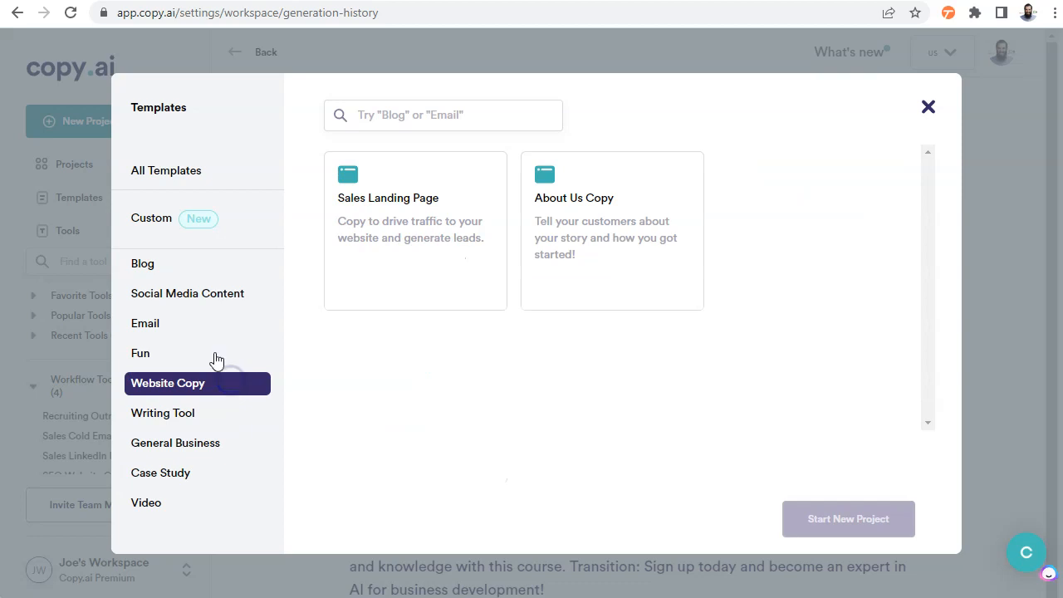
click(214, 355)
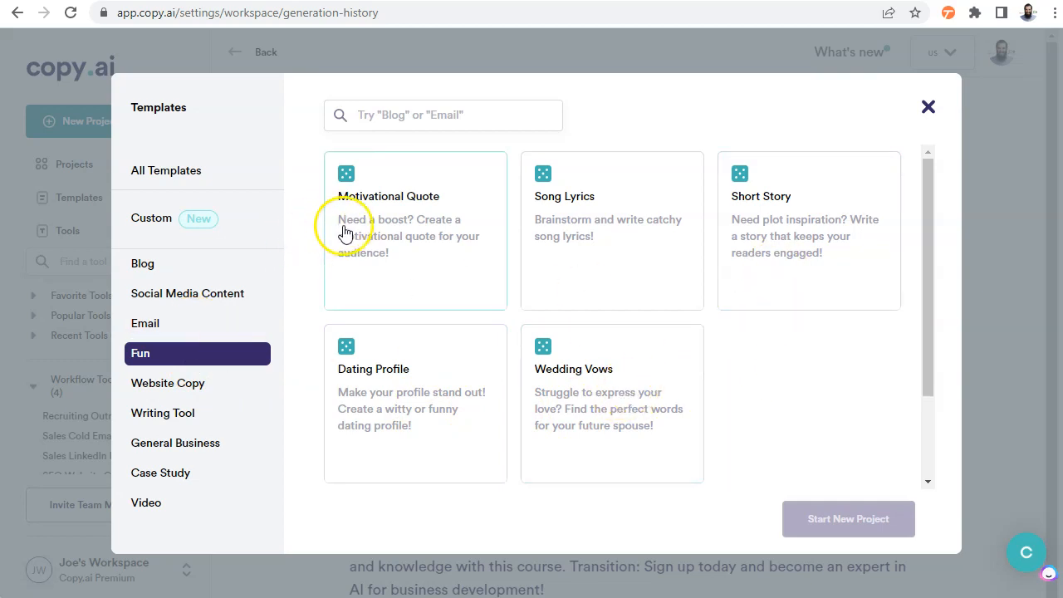
click(148, 323)
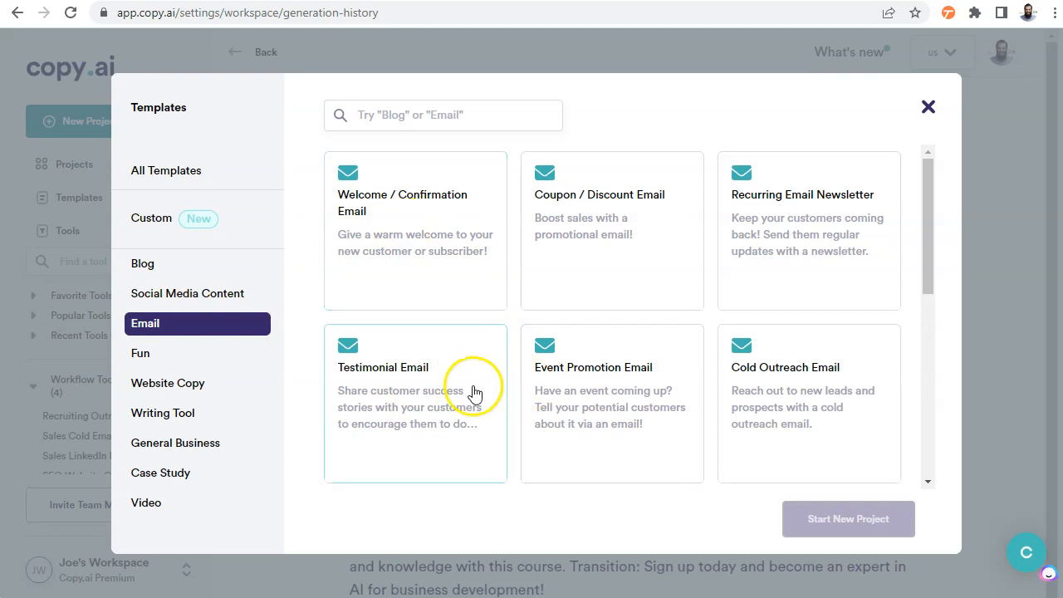
click(145, 293)
click(192, 265)
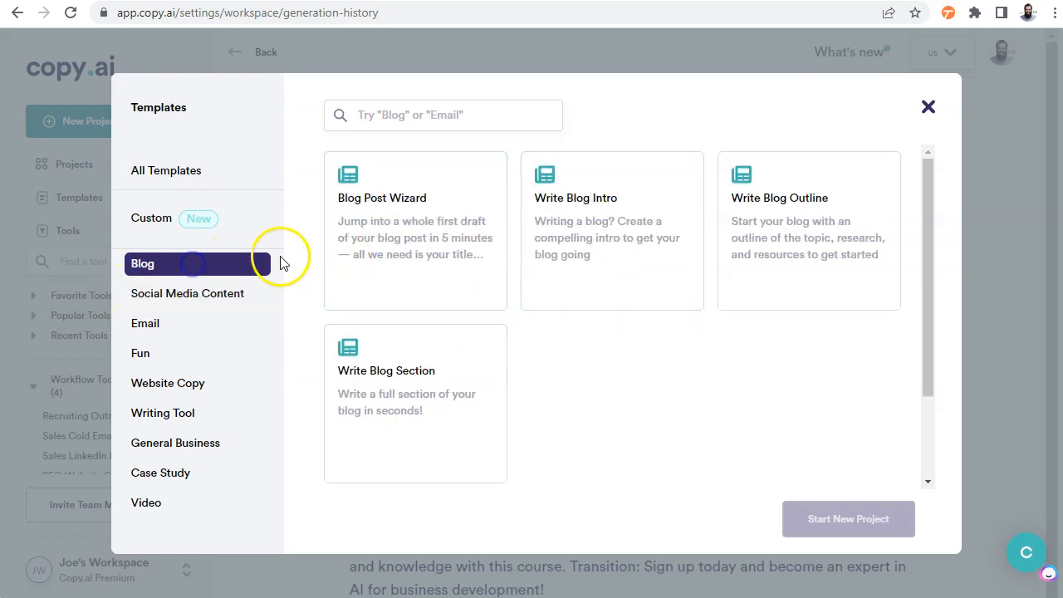